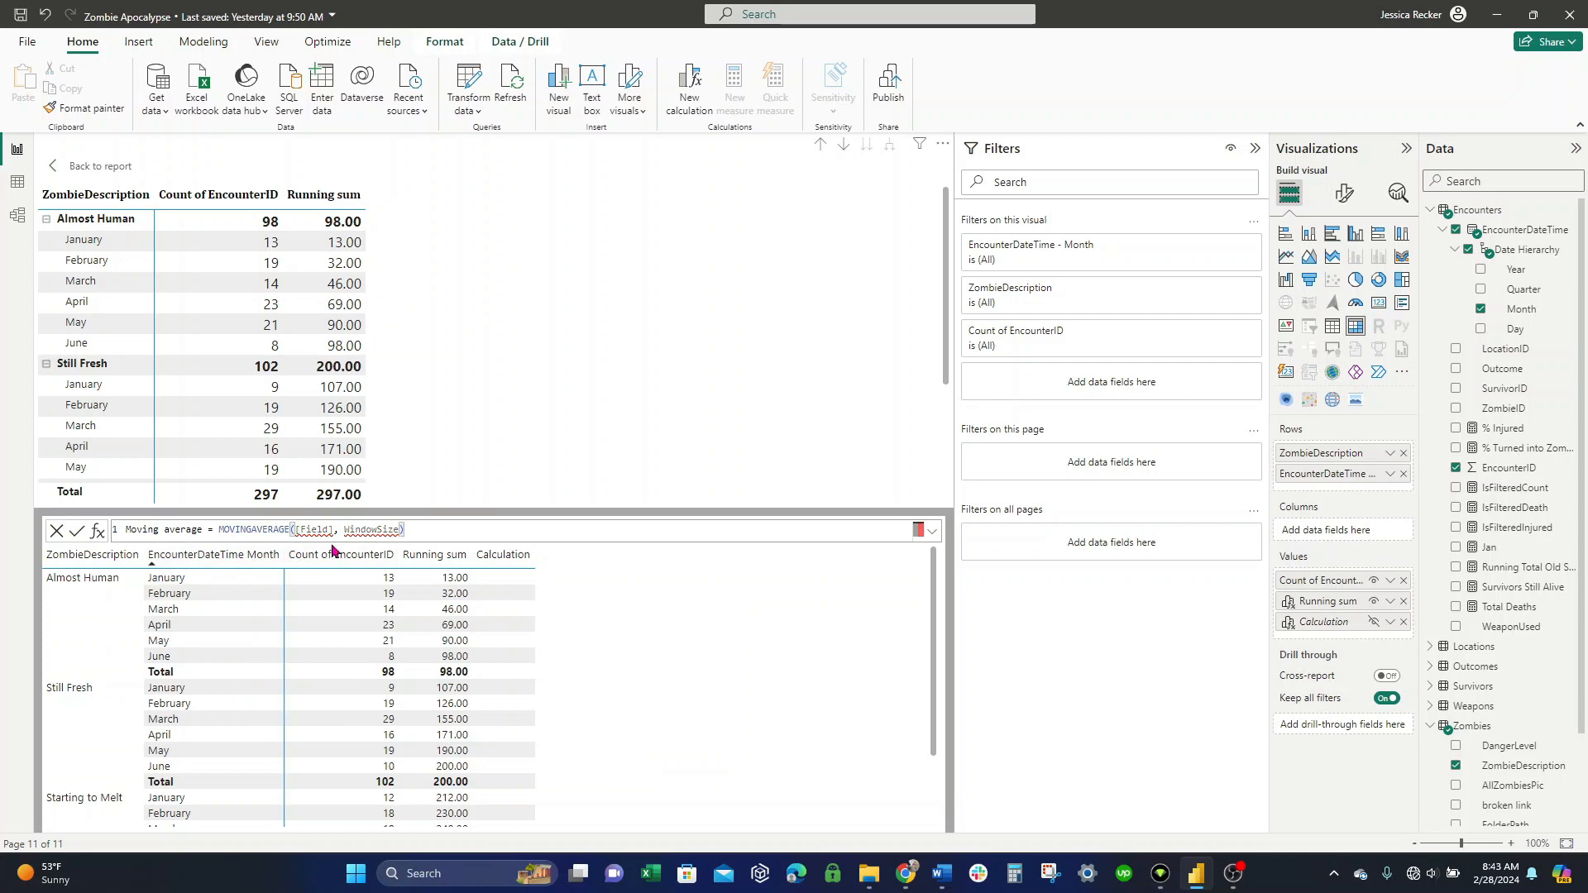
{"action": "left_click_drag", "start_coordinate": [333, 530], "coordinate": [300, 530]}
{"action": "type", "text": "["}
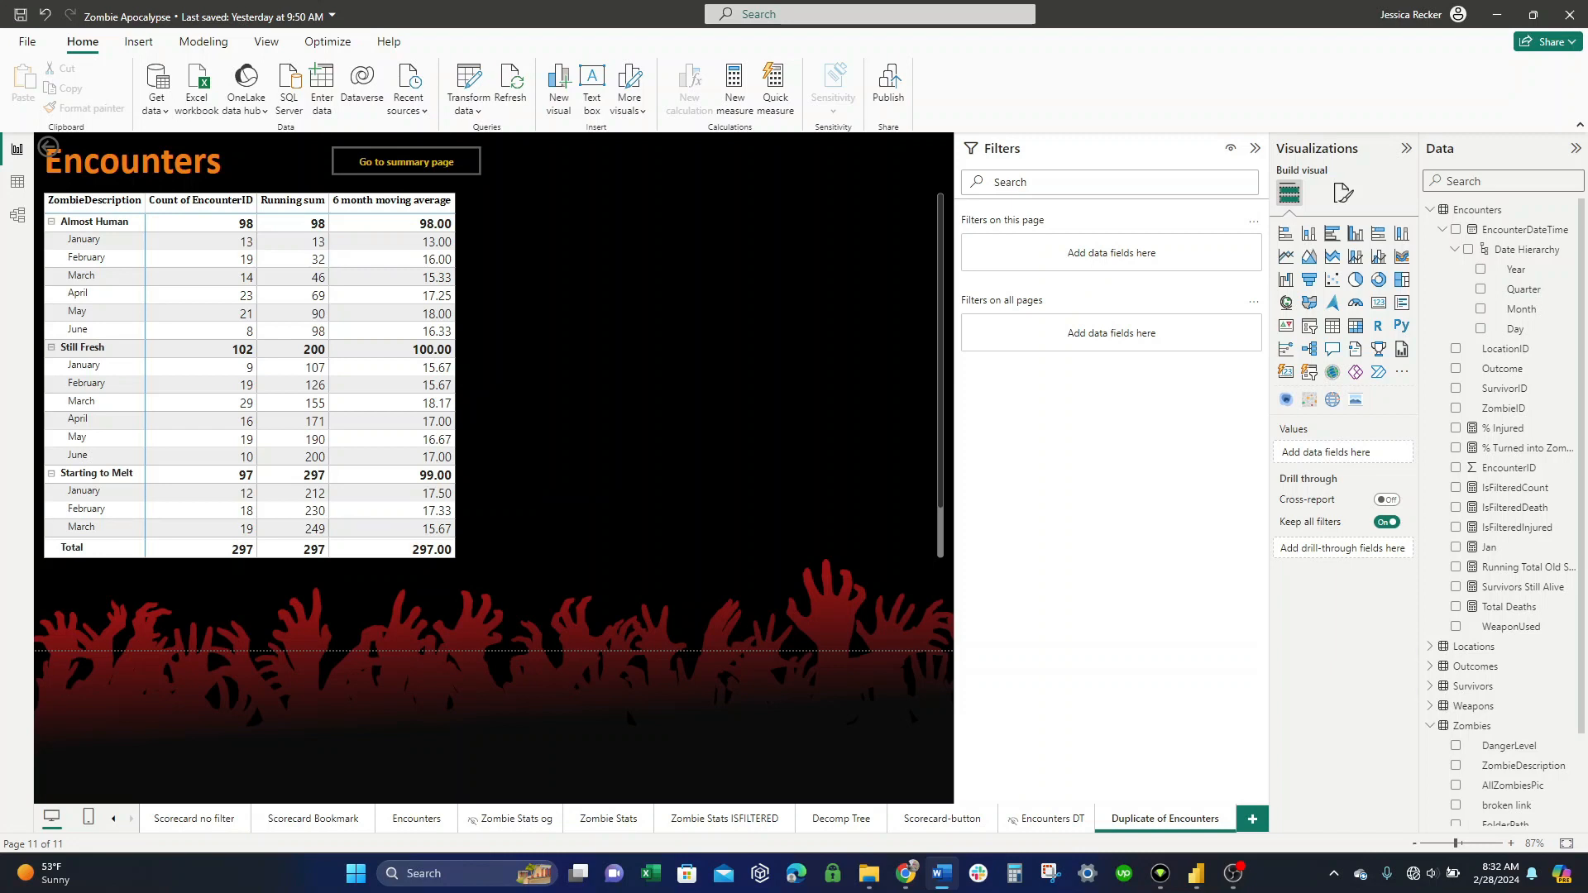
- Enable the Visual calculations preview feature in the global options
{"action": "left_click", "coordinate": [33, 45]}
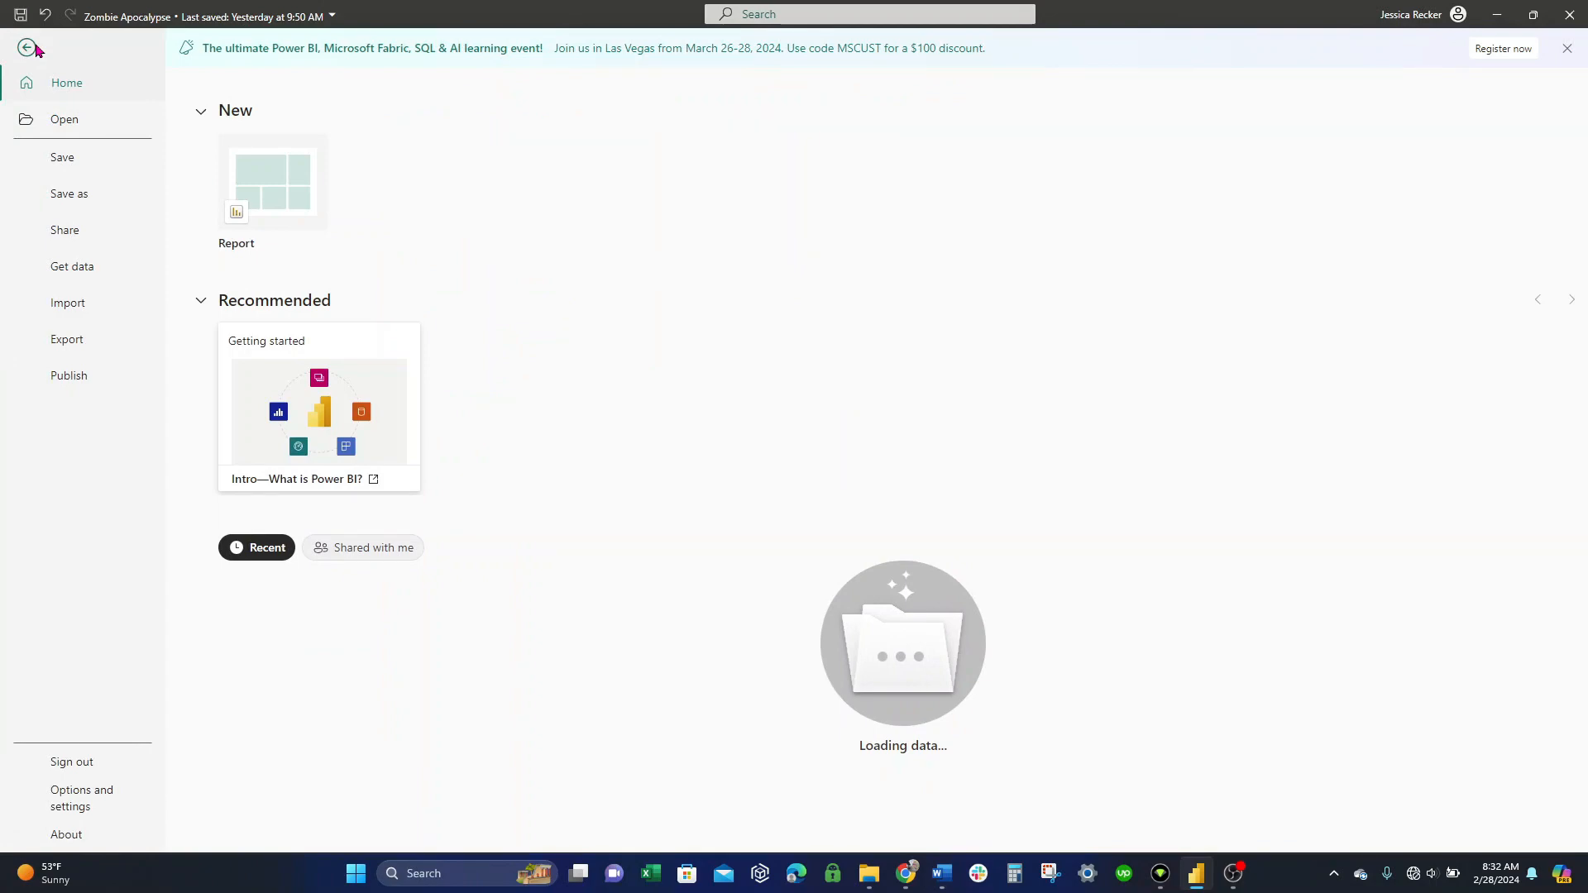
{"action": "left_click", "coordinate": [96, 809]}
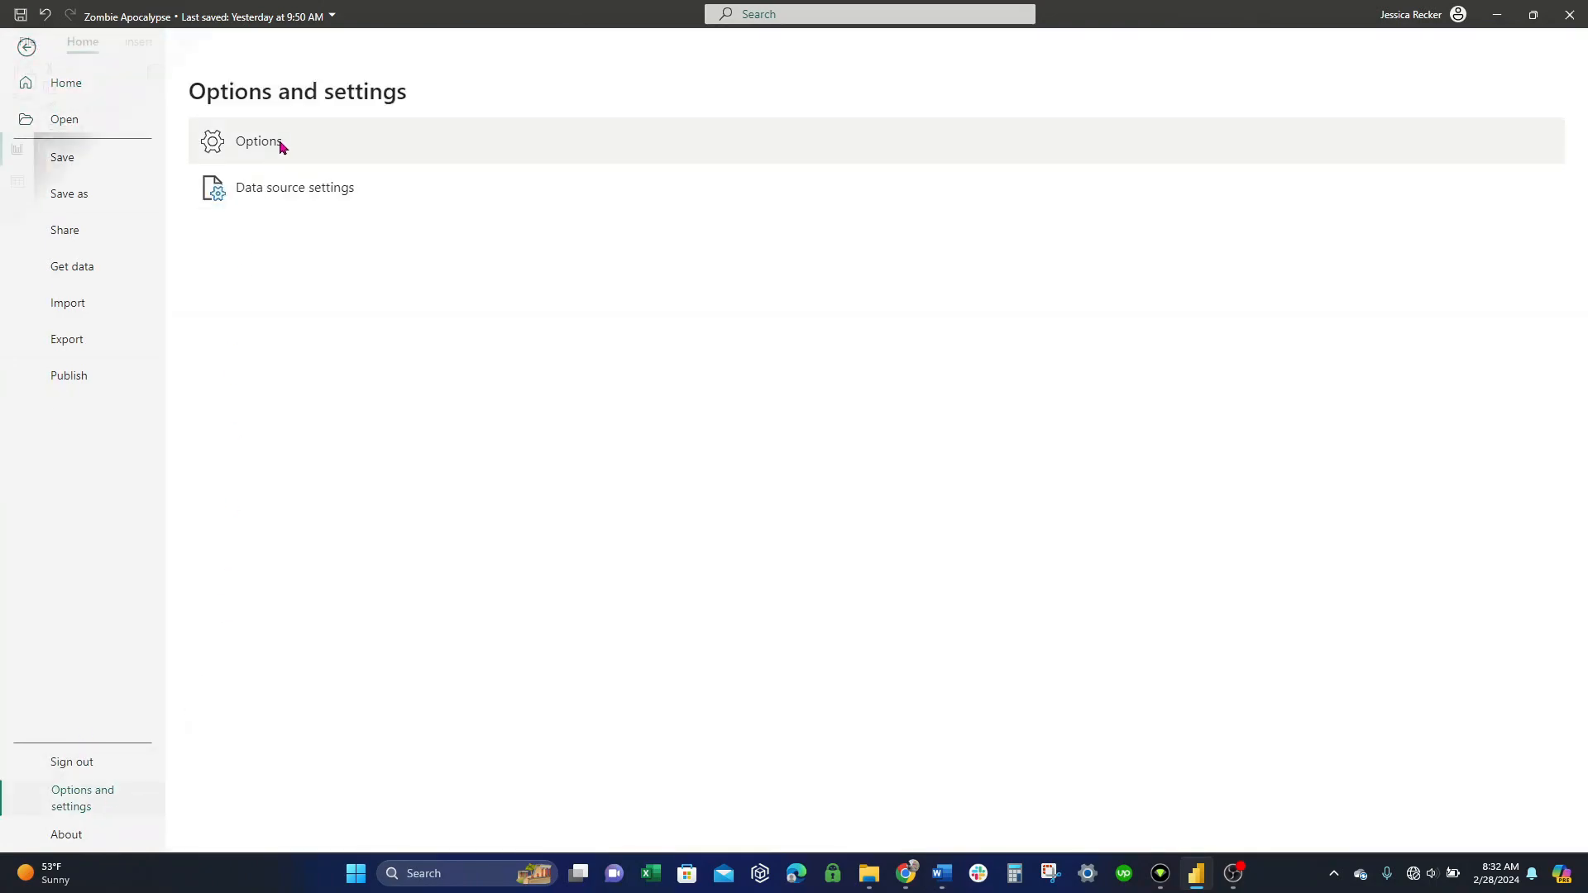
{"action": "left_click", "coordinate": [256, 142]}
{"action": "scroll", "coordinate": [960, 506], "scroll_direction": "down", "scroll_amount": 3}
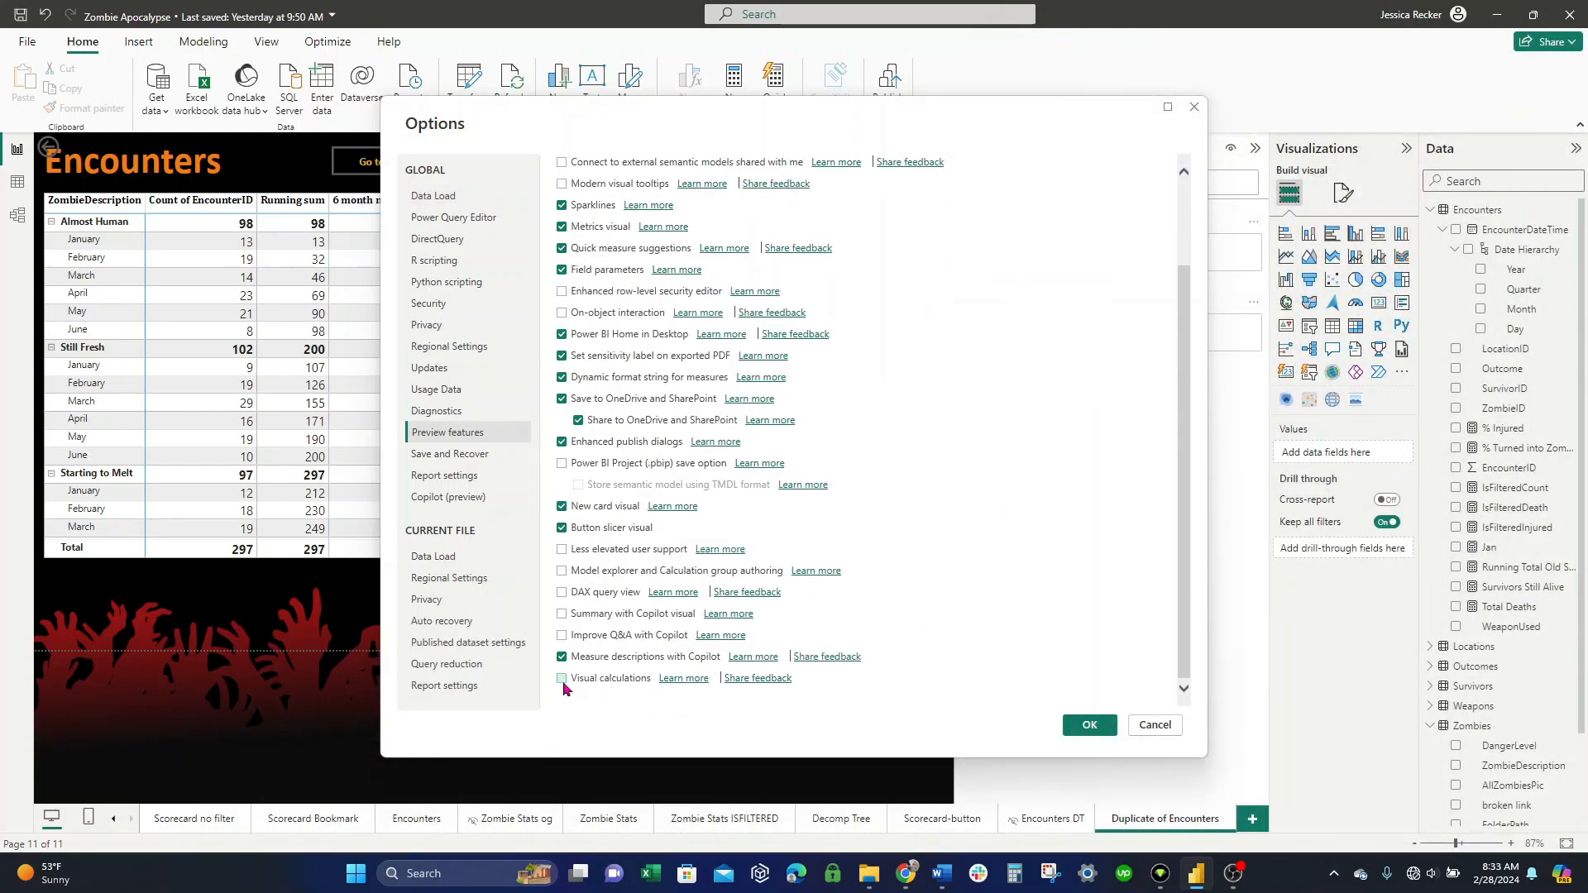
{"action": "left_click", "coordinate": [1089, 728]}
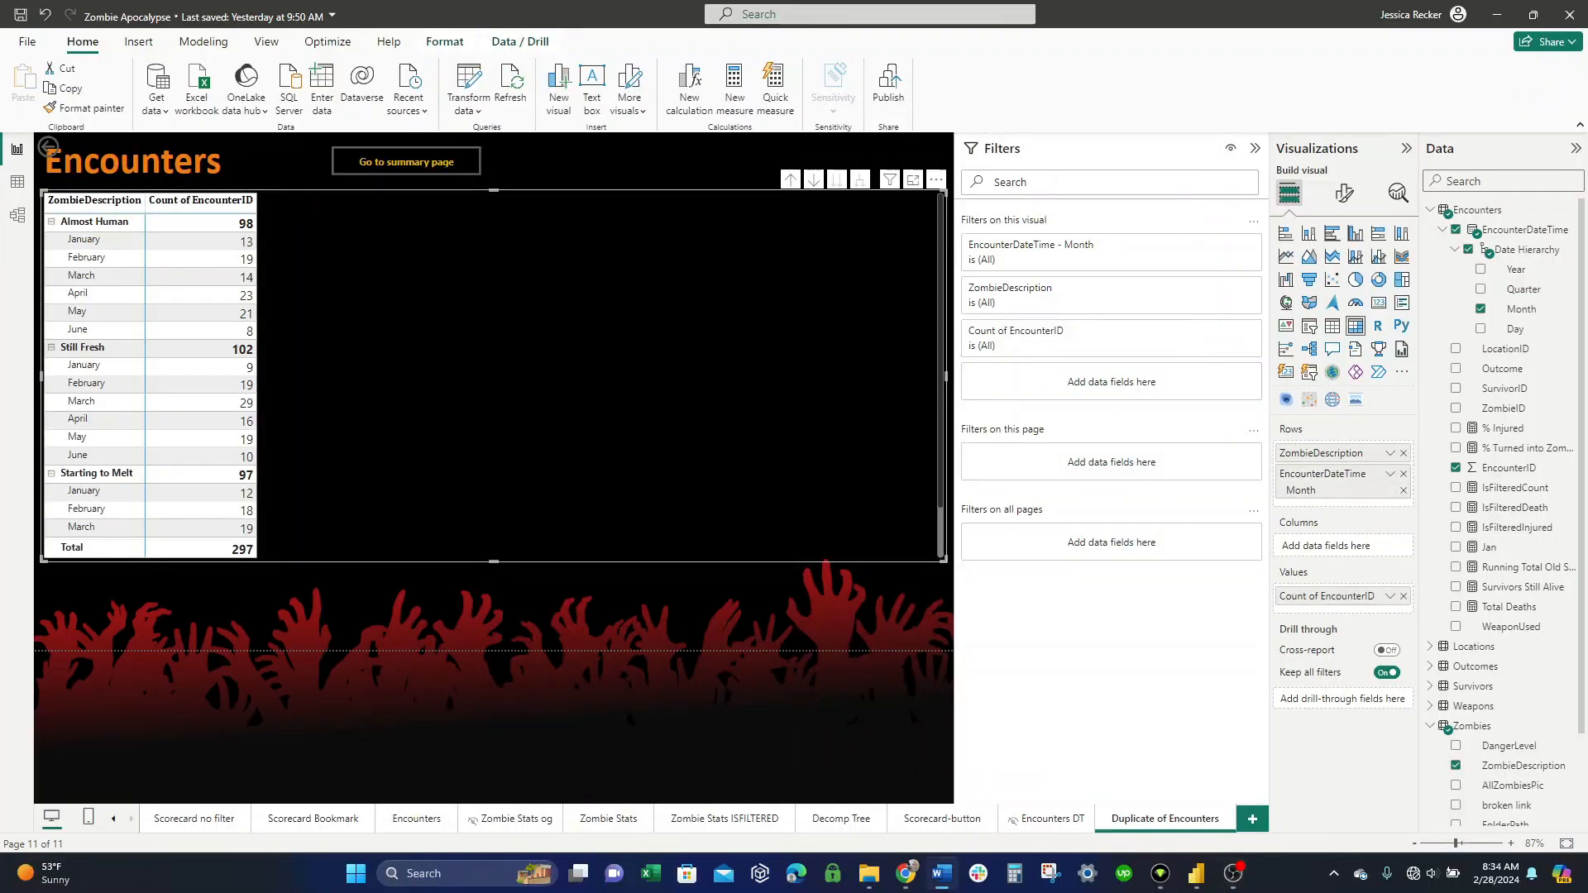
- Add a Running sum visual calculation to the encounters matrix based on Count of EncounterID
{"action": "left_click", "coordinate": [687, 119]}
{"action": "left_click", "coordinate": [97, 533]}
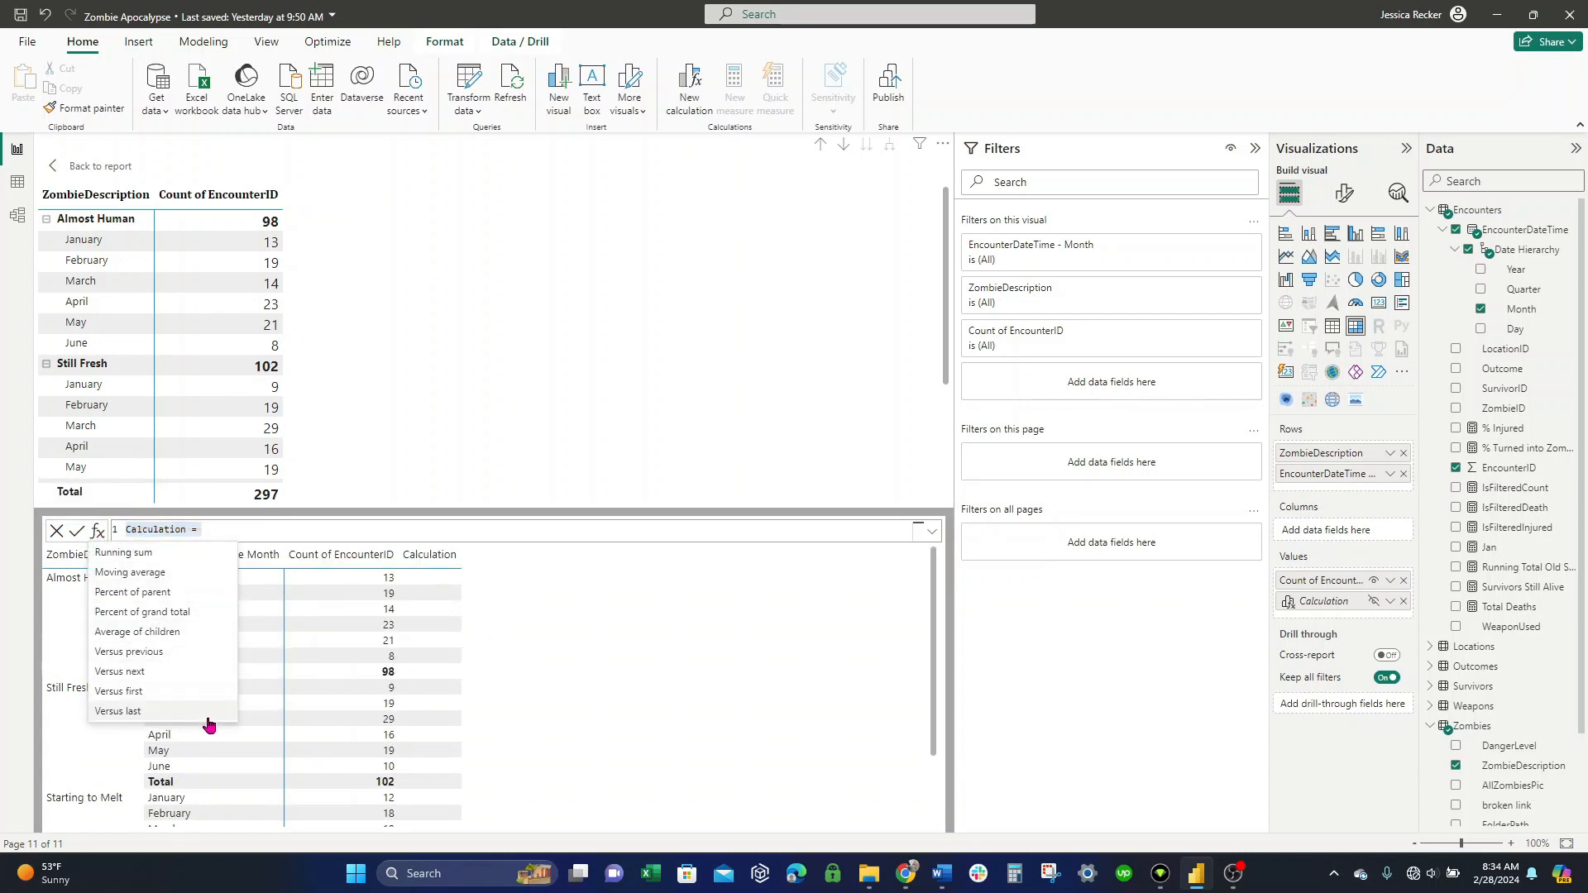
{"action": "left_click", "coordinate": [196, 553]}
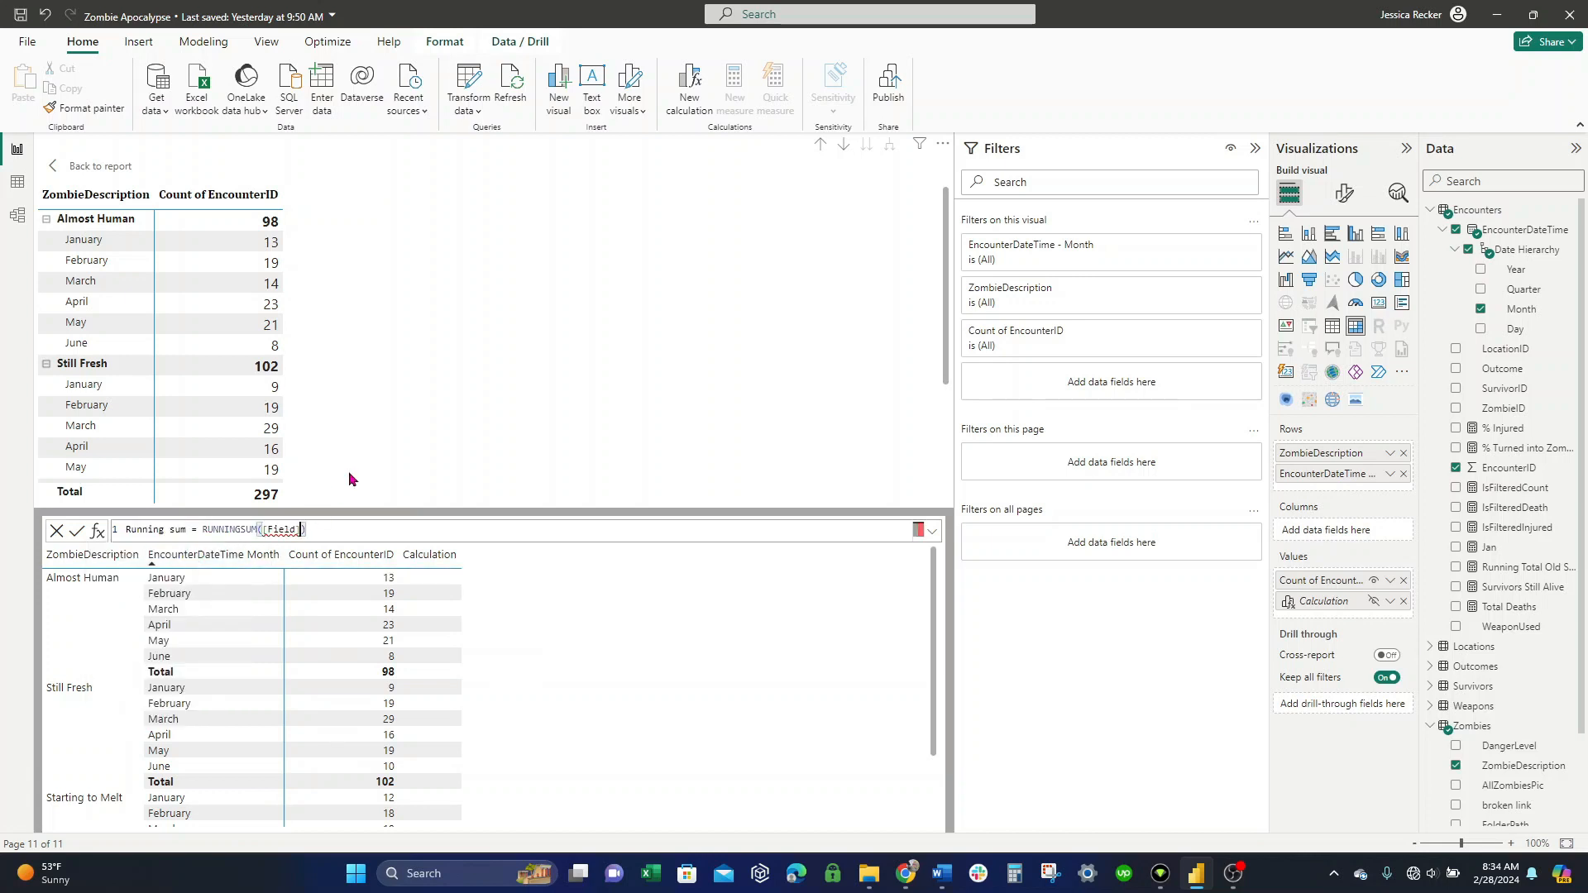
{"action": "key", "text": "BackSpace"}
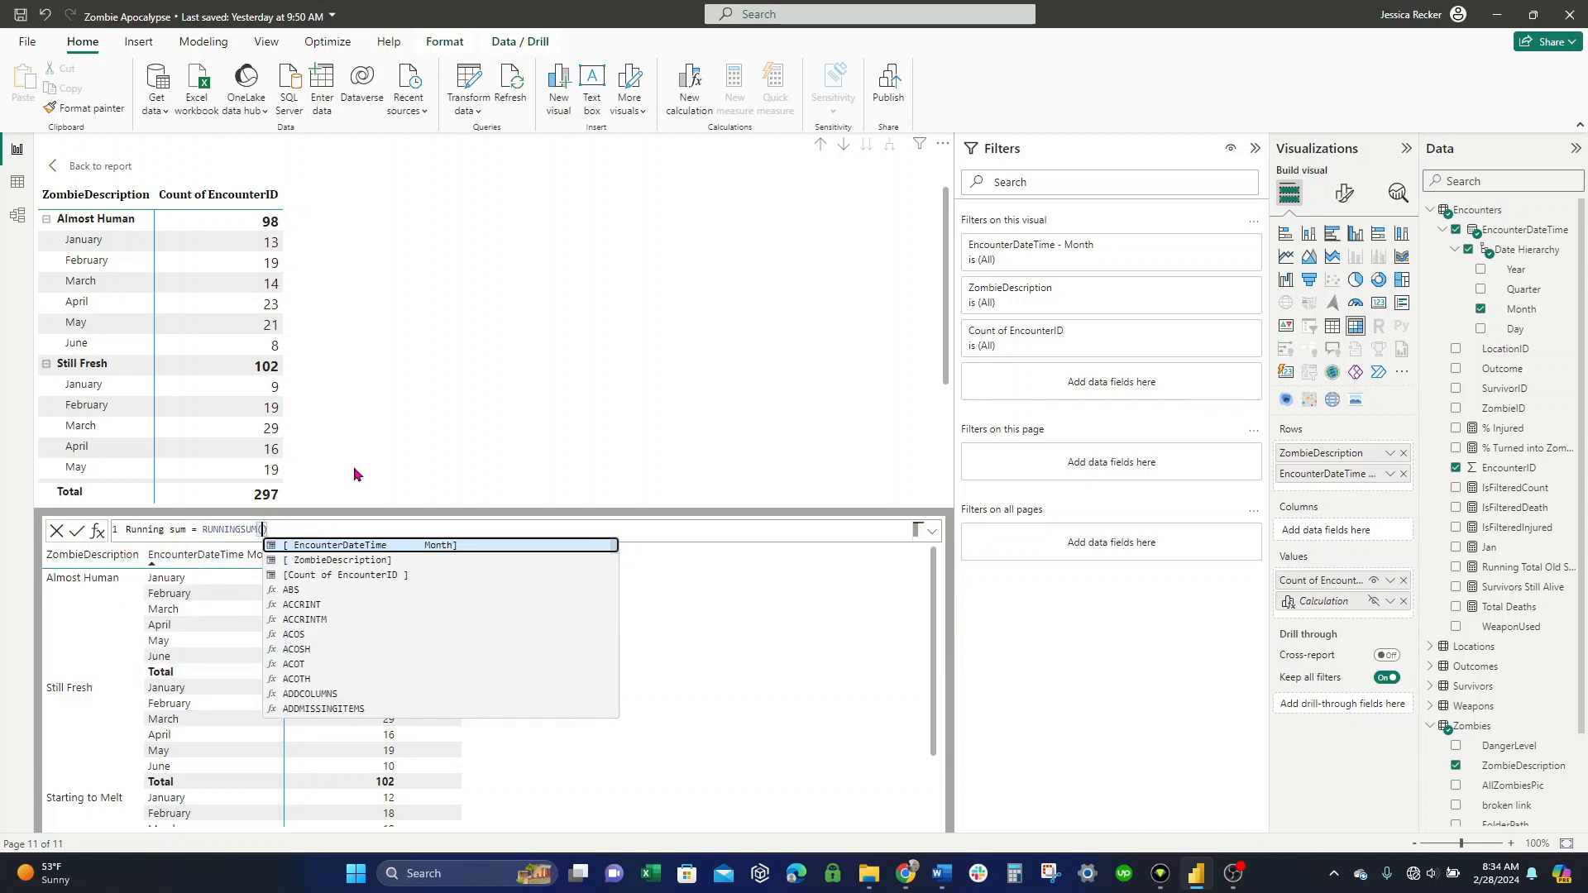
{"action": "left_click", "coordinate": [358, 576]}
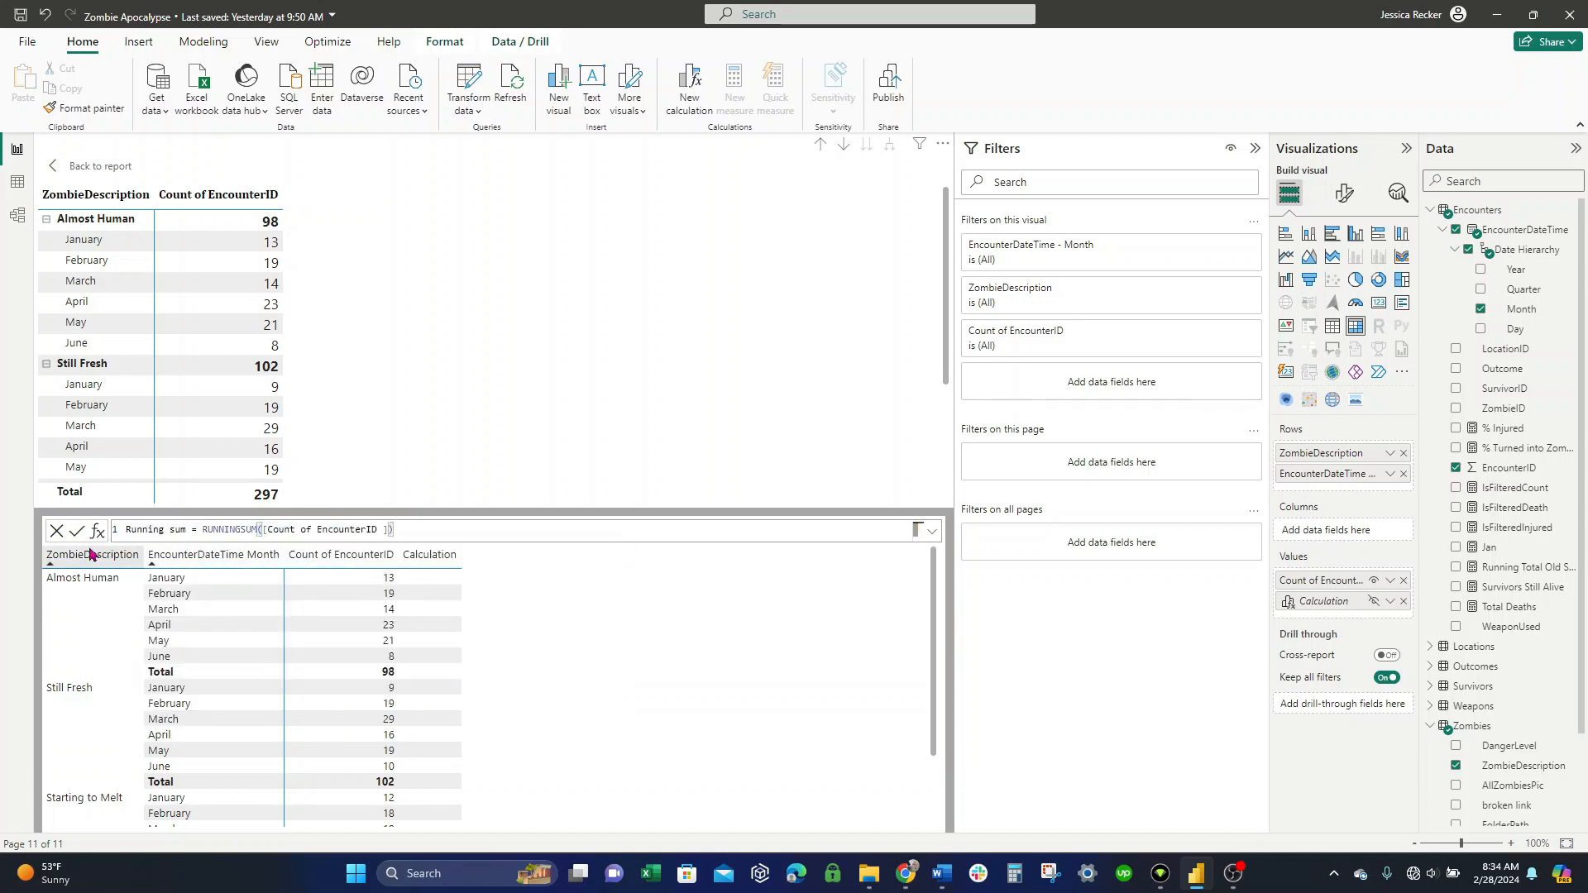
{"action": "left_click", "coordinate": [76, 532]}
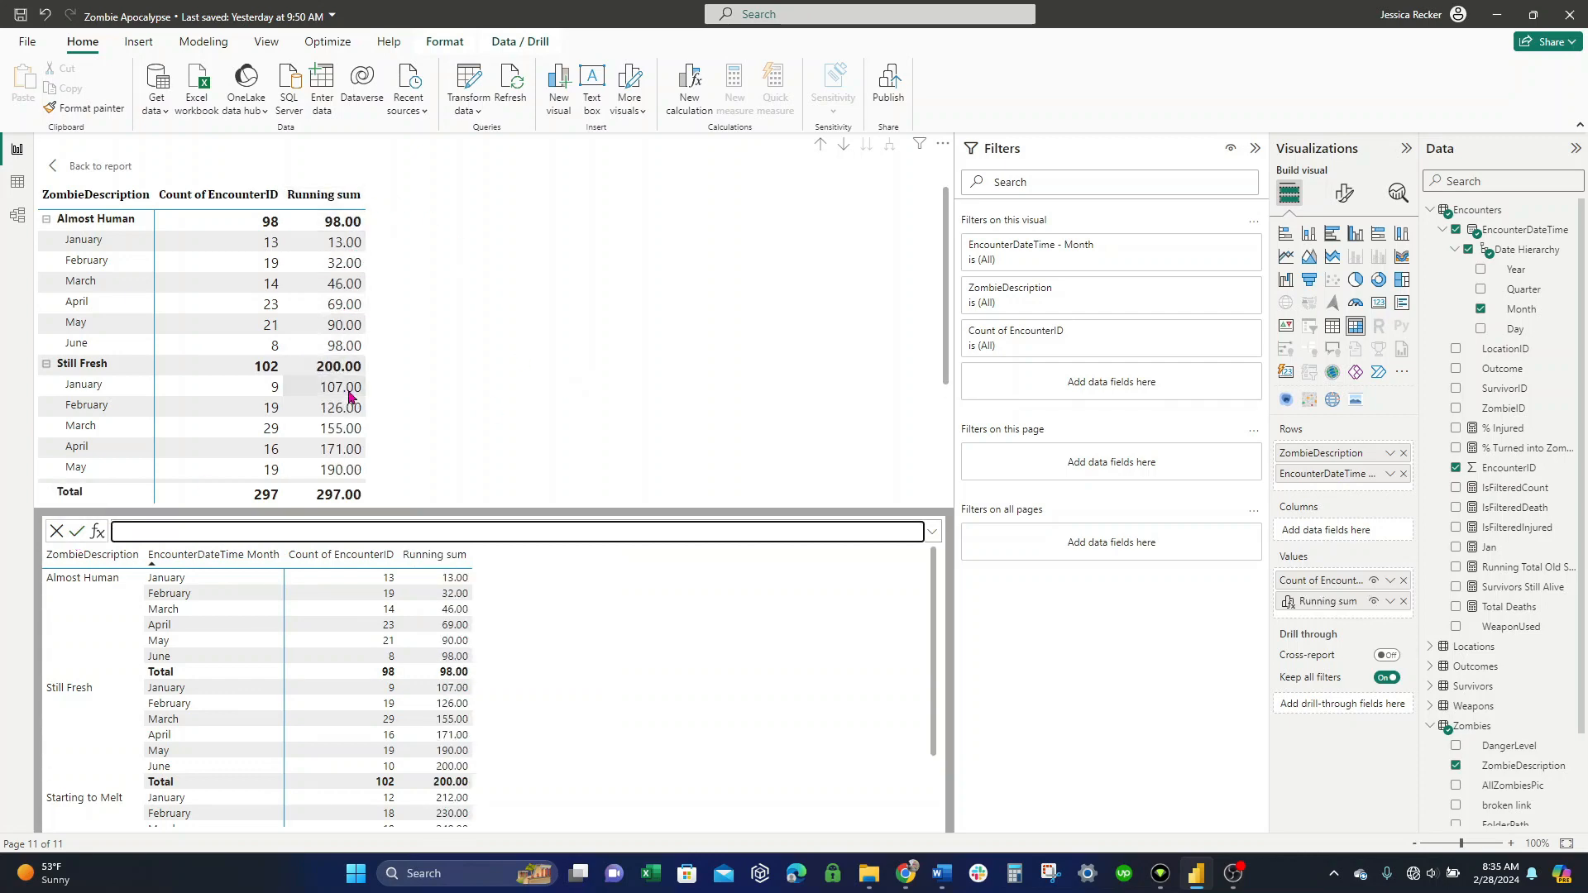
- Add the Running Total Old School measure to the matrix and view the Running sum calculation's formula
{"action": "left_click", "coordinate": [1530, 567]}
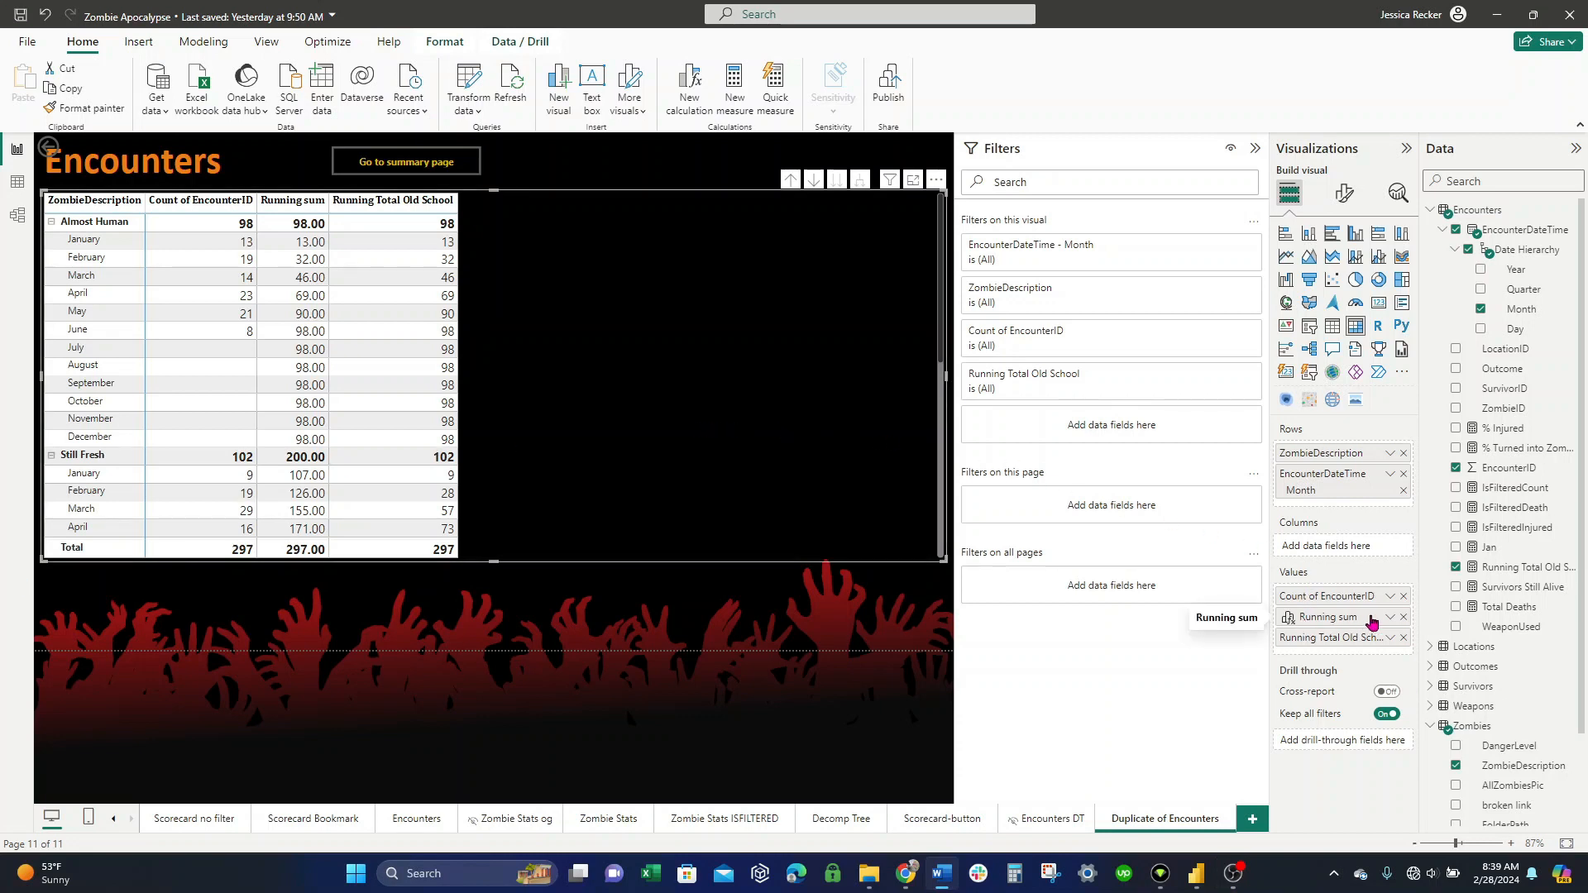
{"action": "left_click", "coordinate": [1390, 618]}
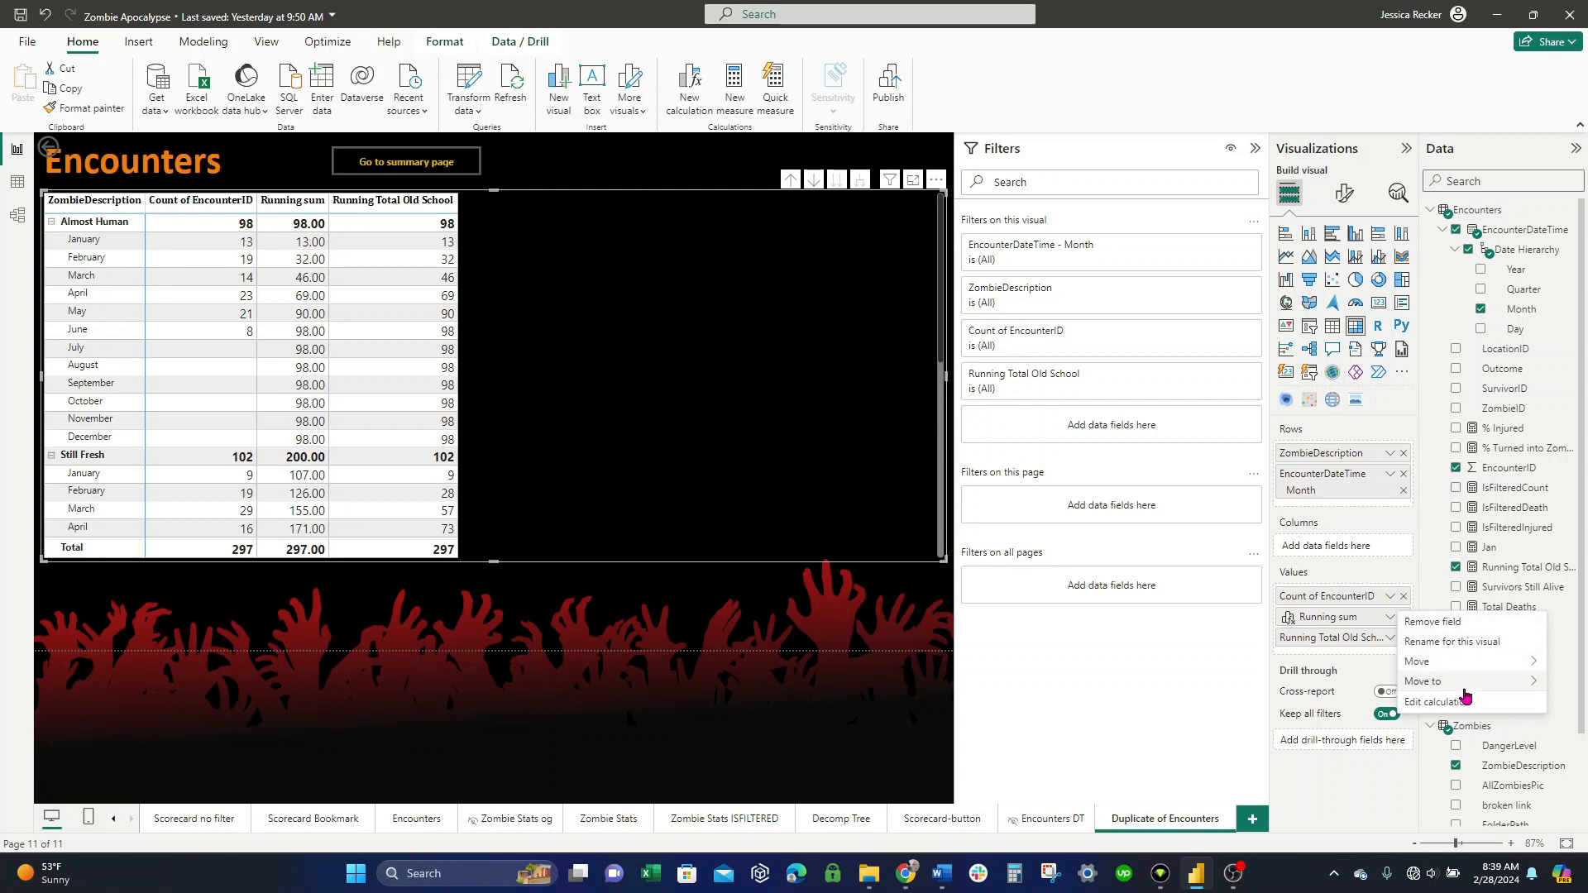
{"action": "left_click", "coordinate": [1437, 703]}
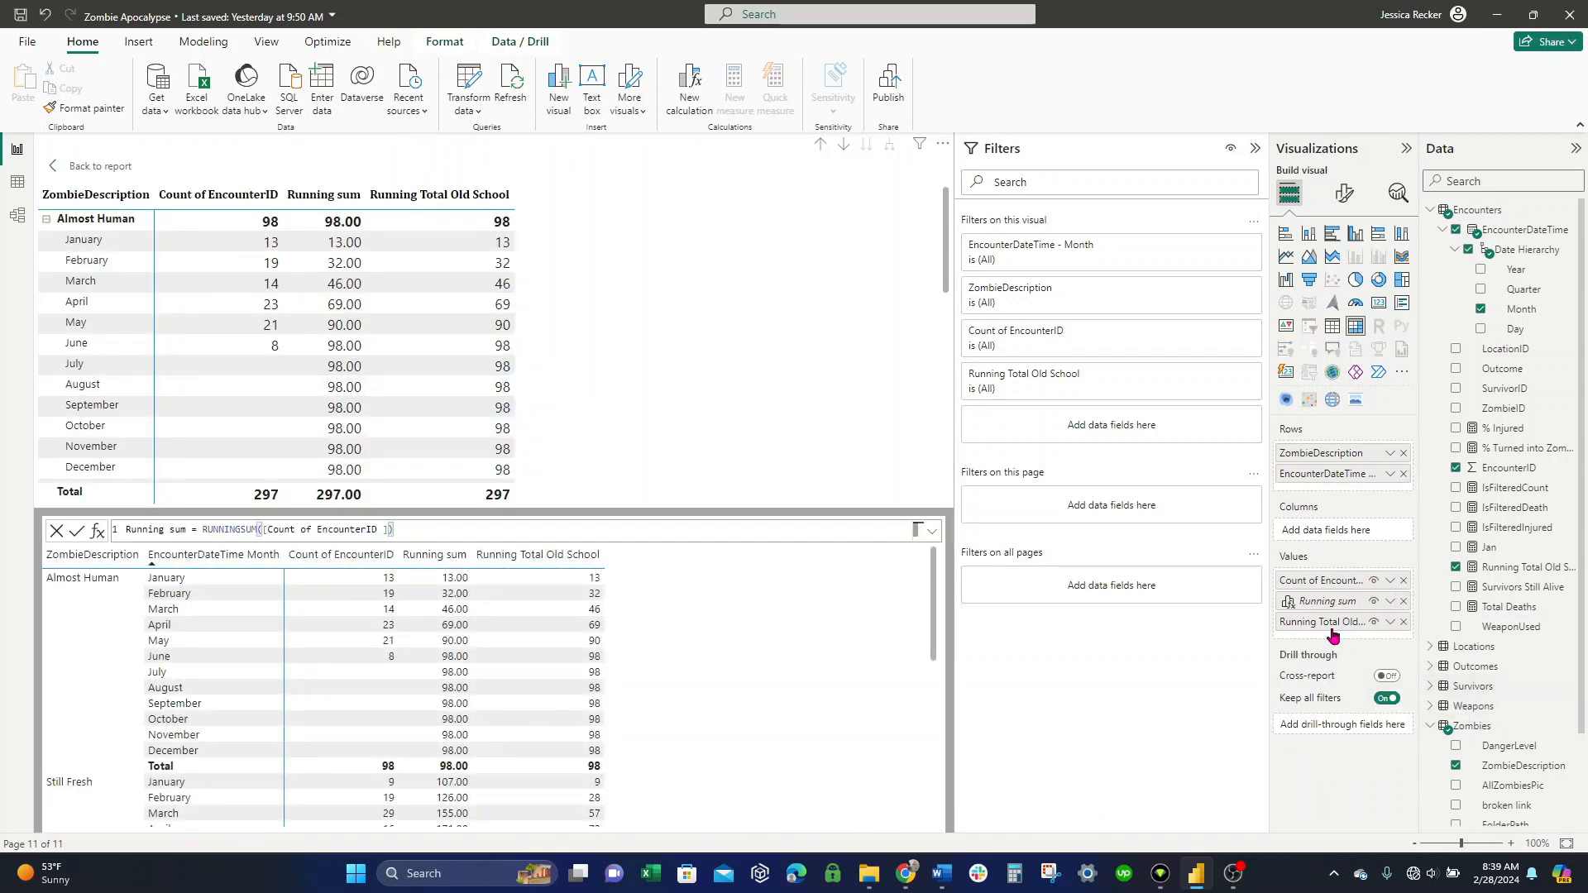
{"action": "left_click", "coordinate": [114, 170]}
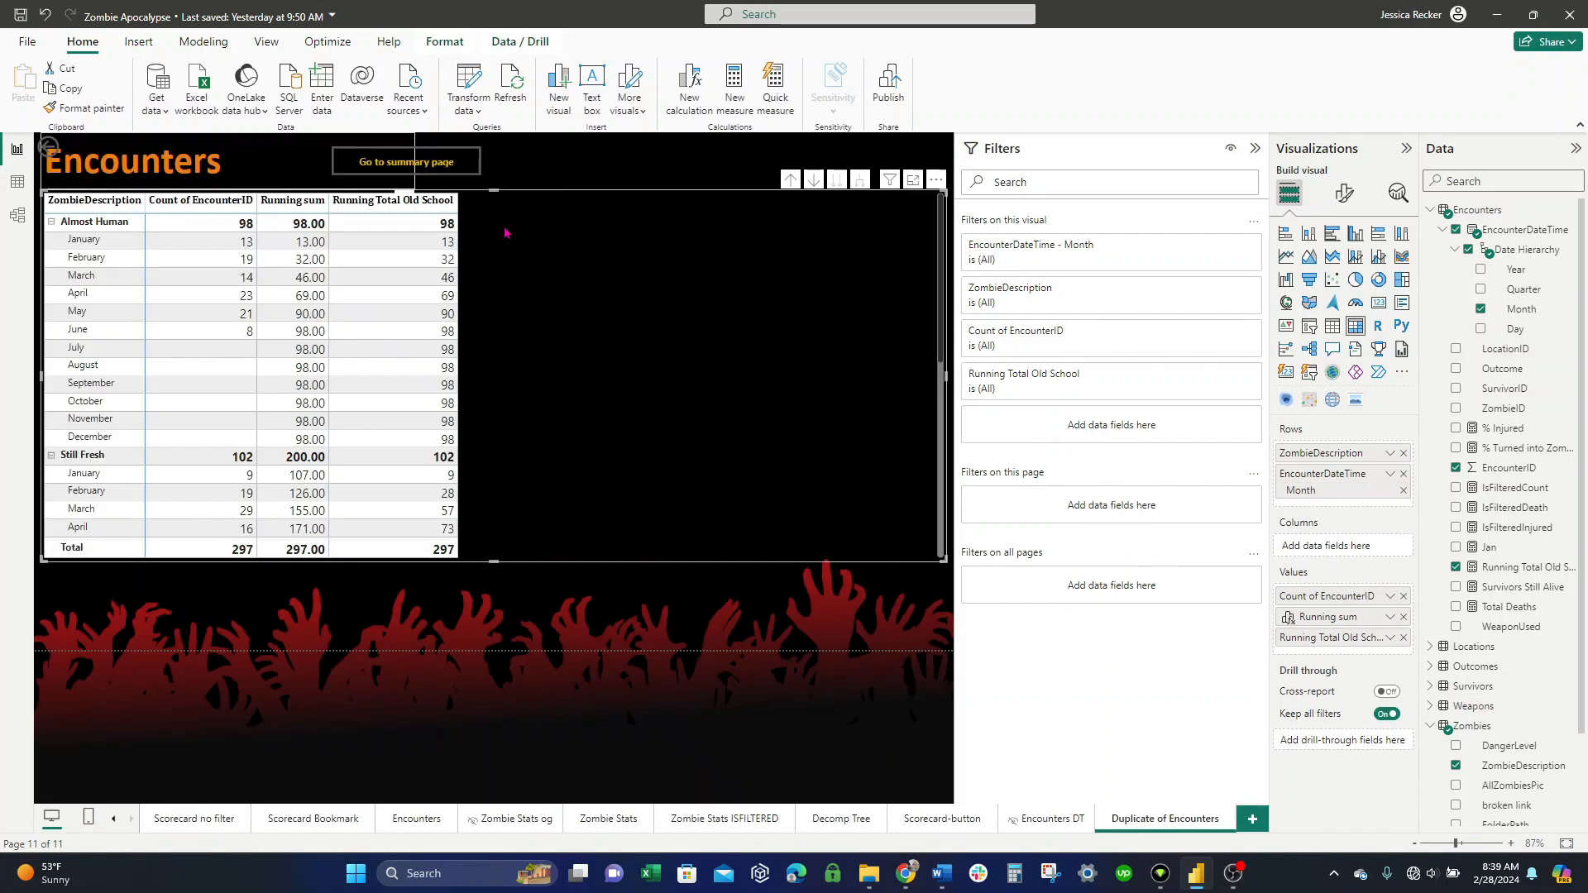
- Hide the Count of EncounterID value from the matrix in the Running sum calculation editor and return to the report
{"action": "left_click", "coordinate": [1390, 617]}
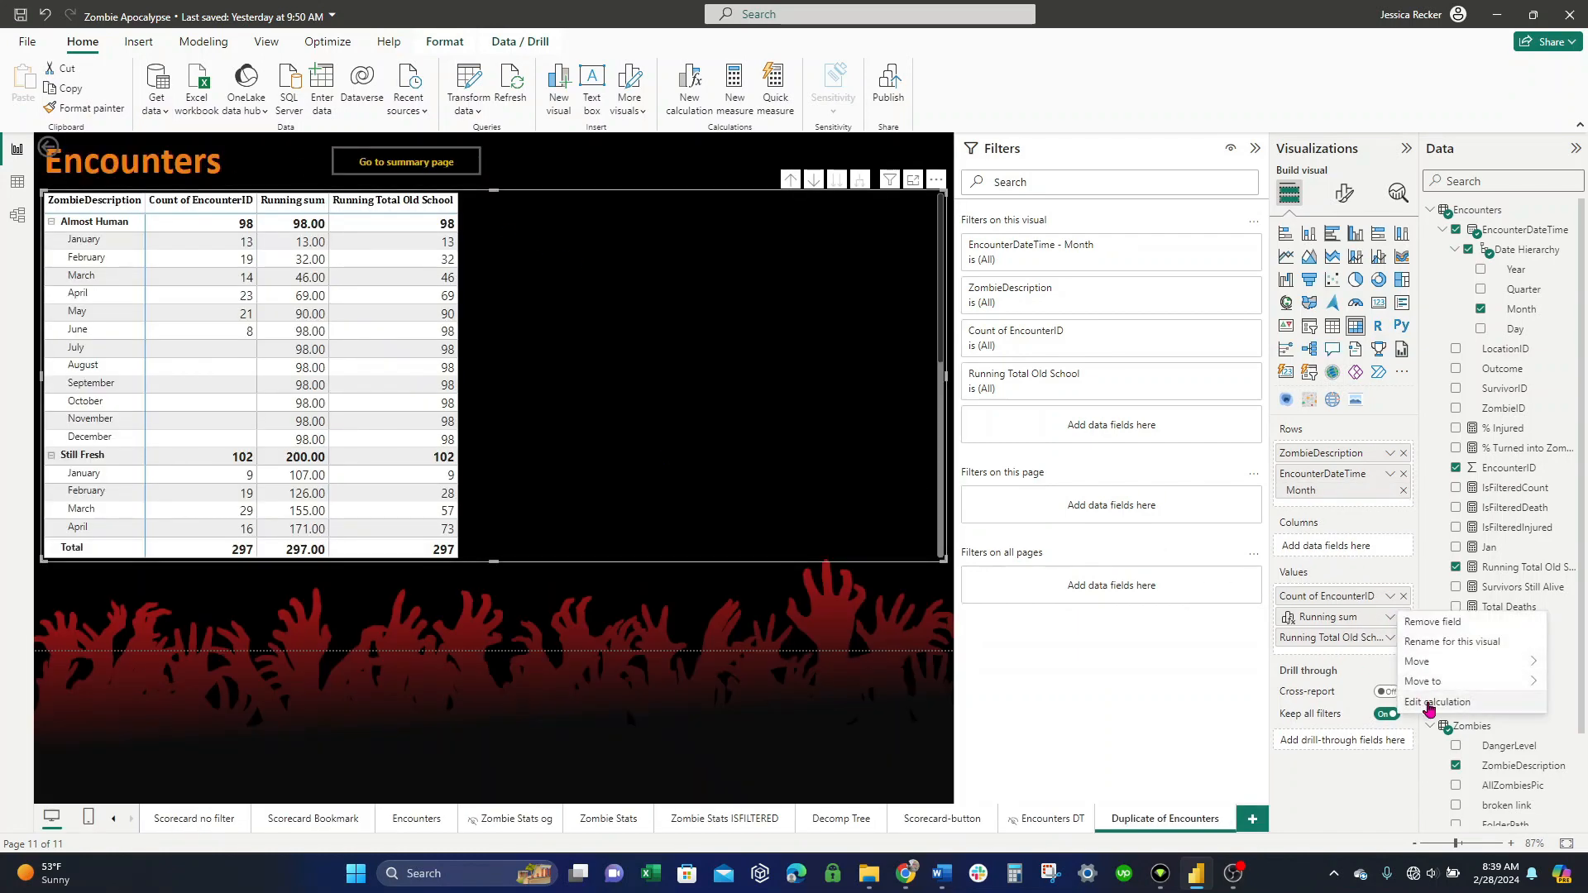
{"action": "left_click", "coordinate": [1429, 702]}
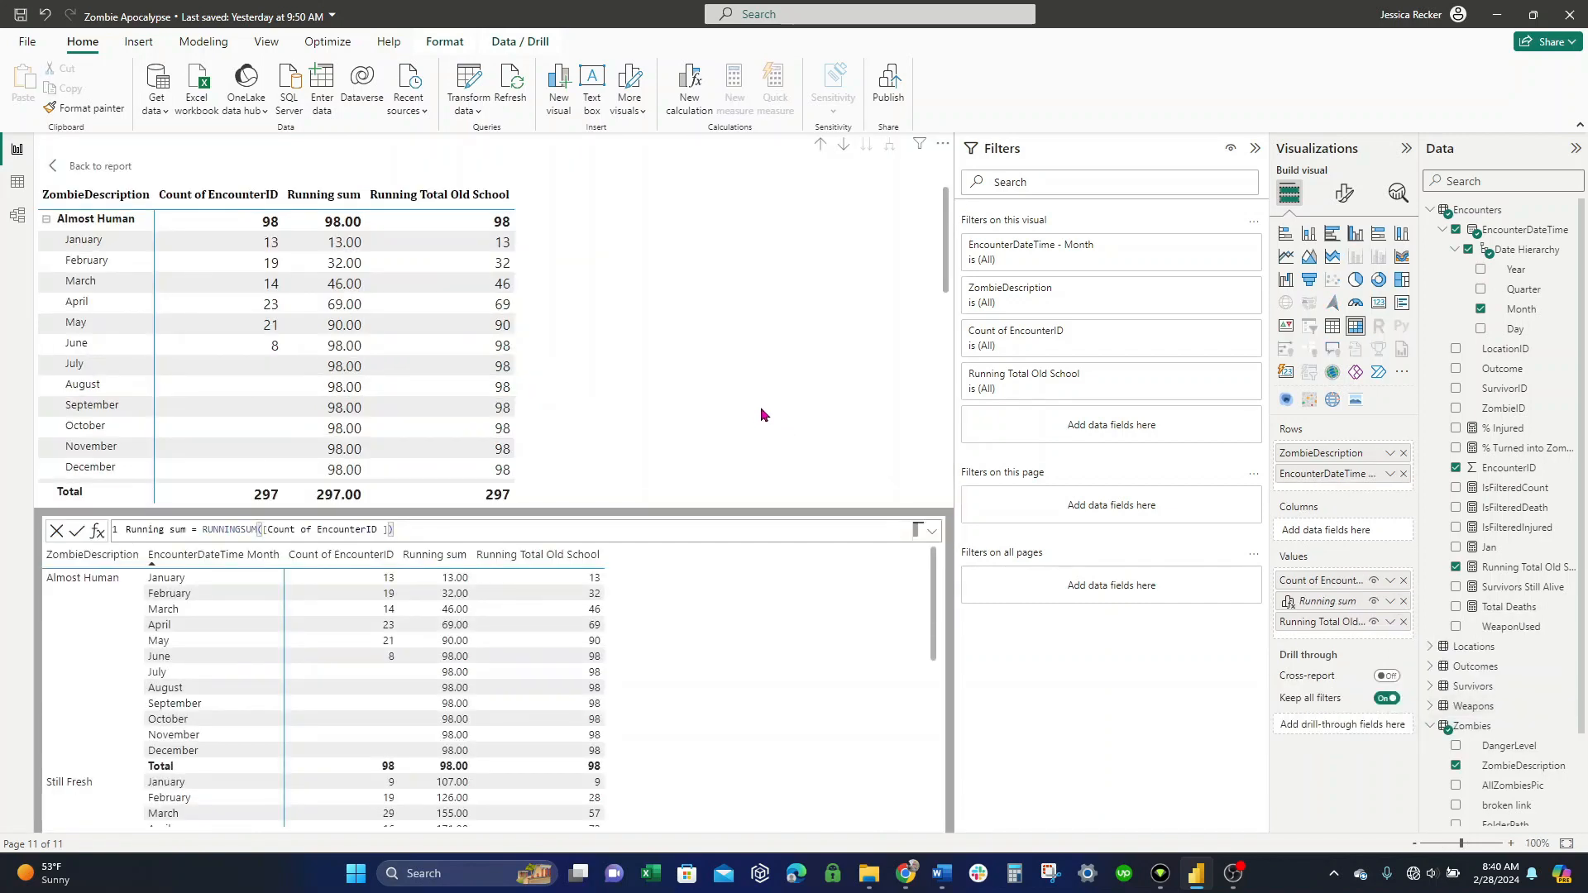
{"action": "left_click", "coordinate": [1375, 579]}
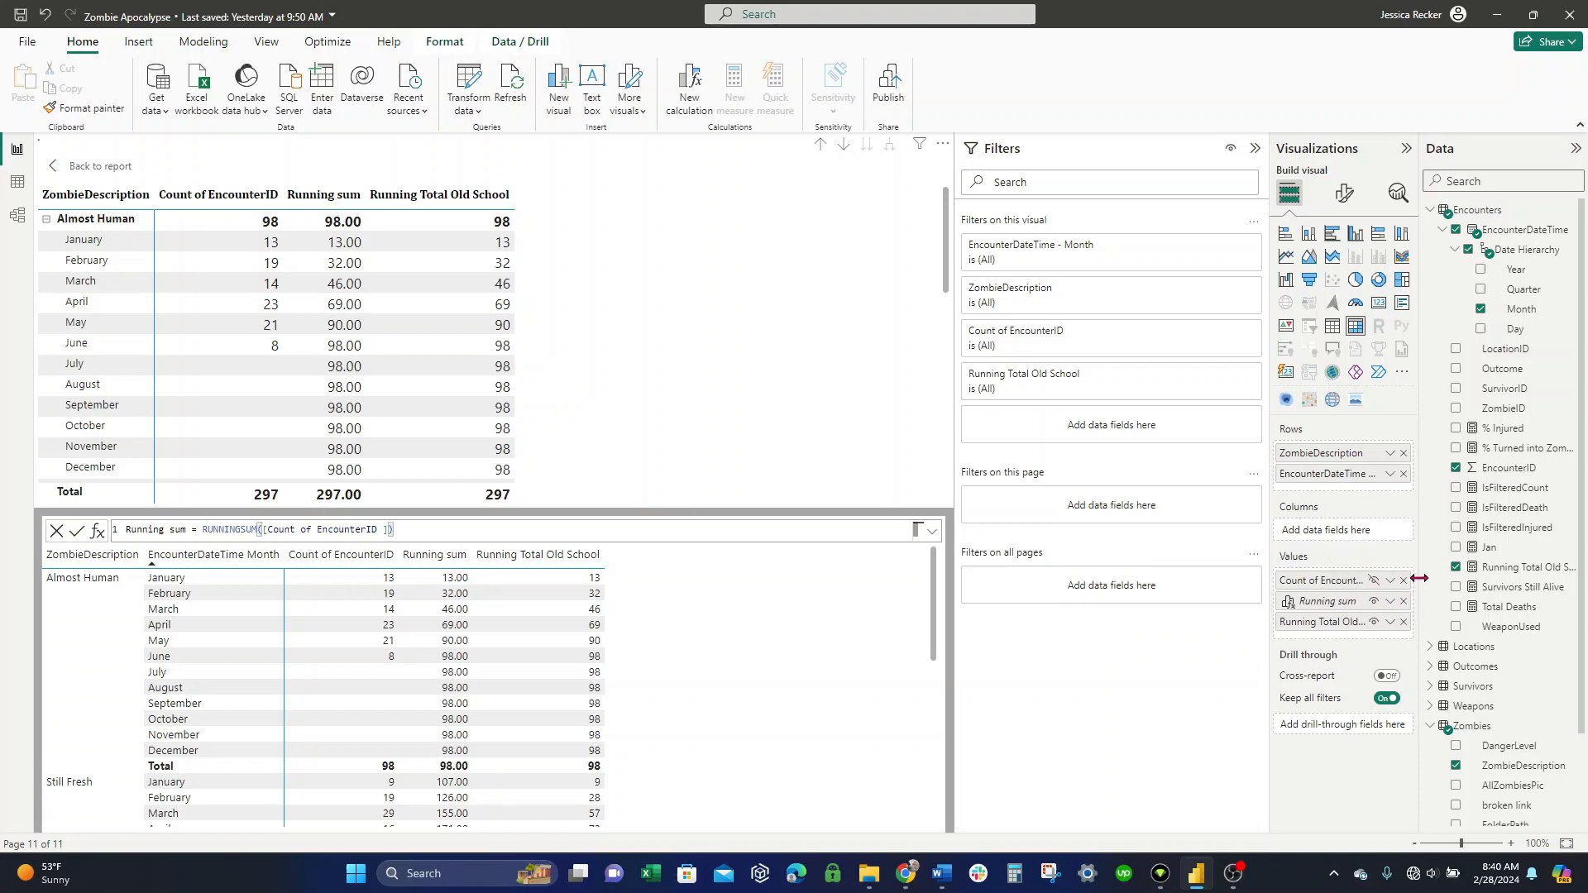
{"action": "left_click", "coordinate": [116, 167]}
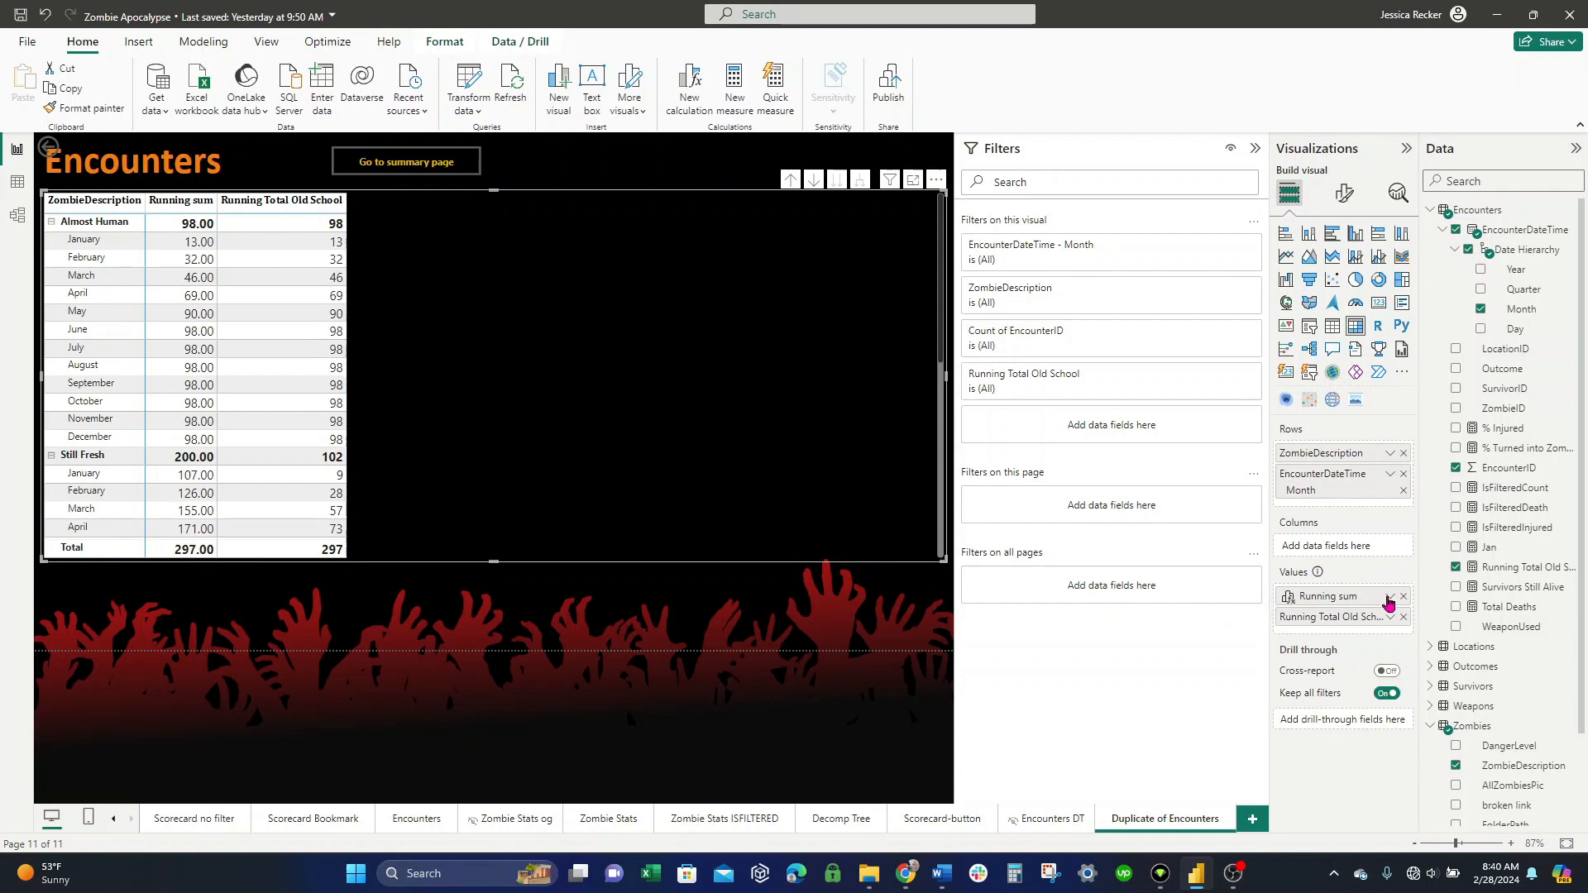
- Show Count of EncounterID in the matrix again, return to the report and try removing that field from the values
{"action": "left_click", "coordinate": [1390, 597]}
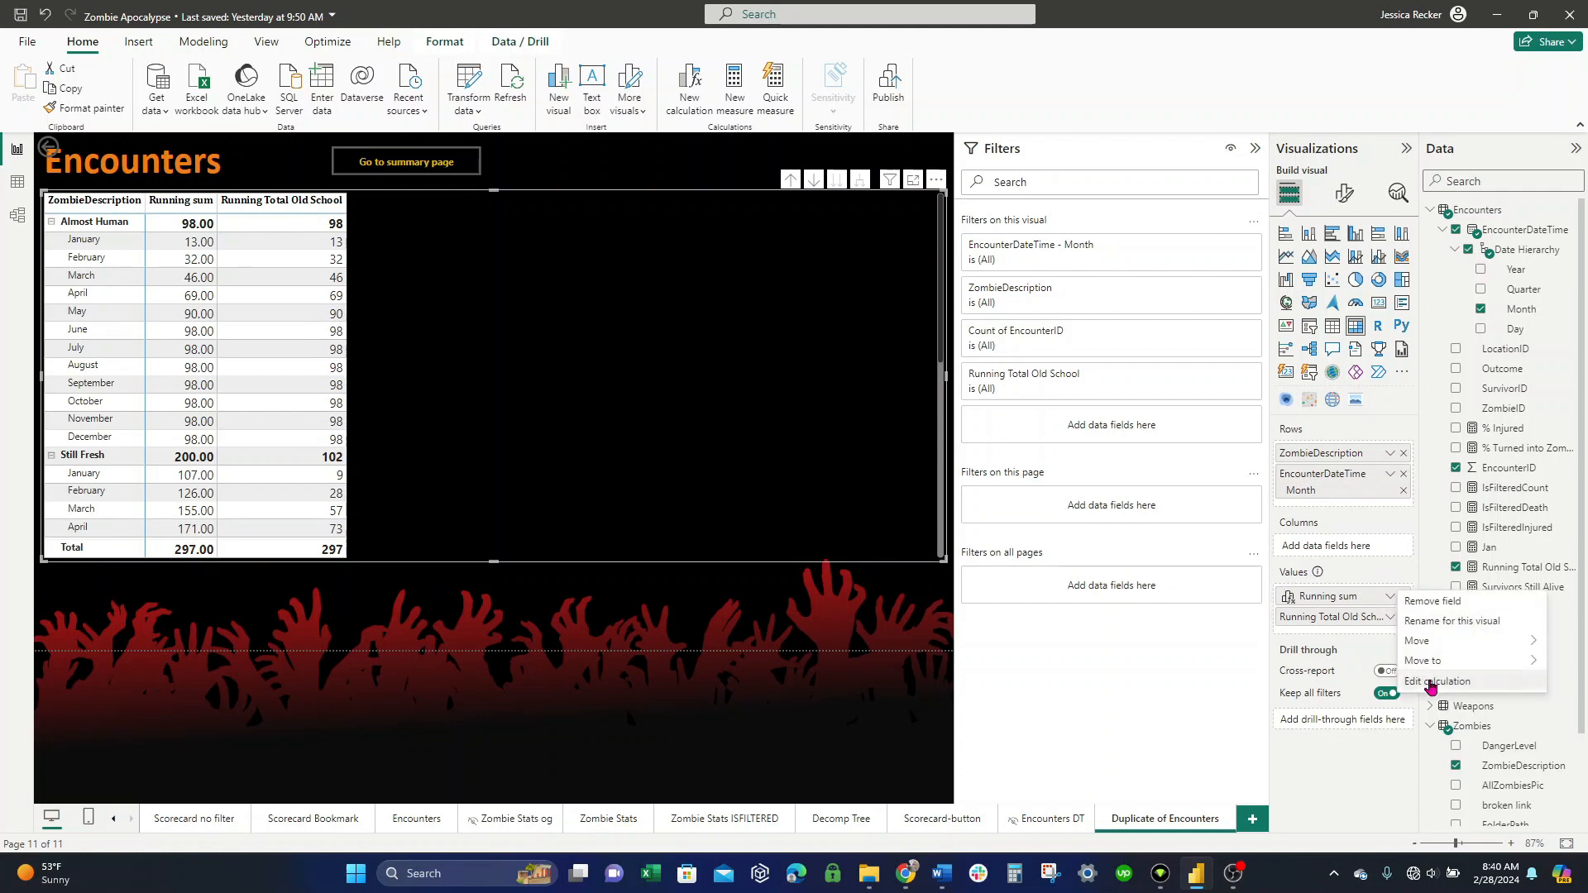
{"action": "left_click", "coordinate": [1432, 682]}
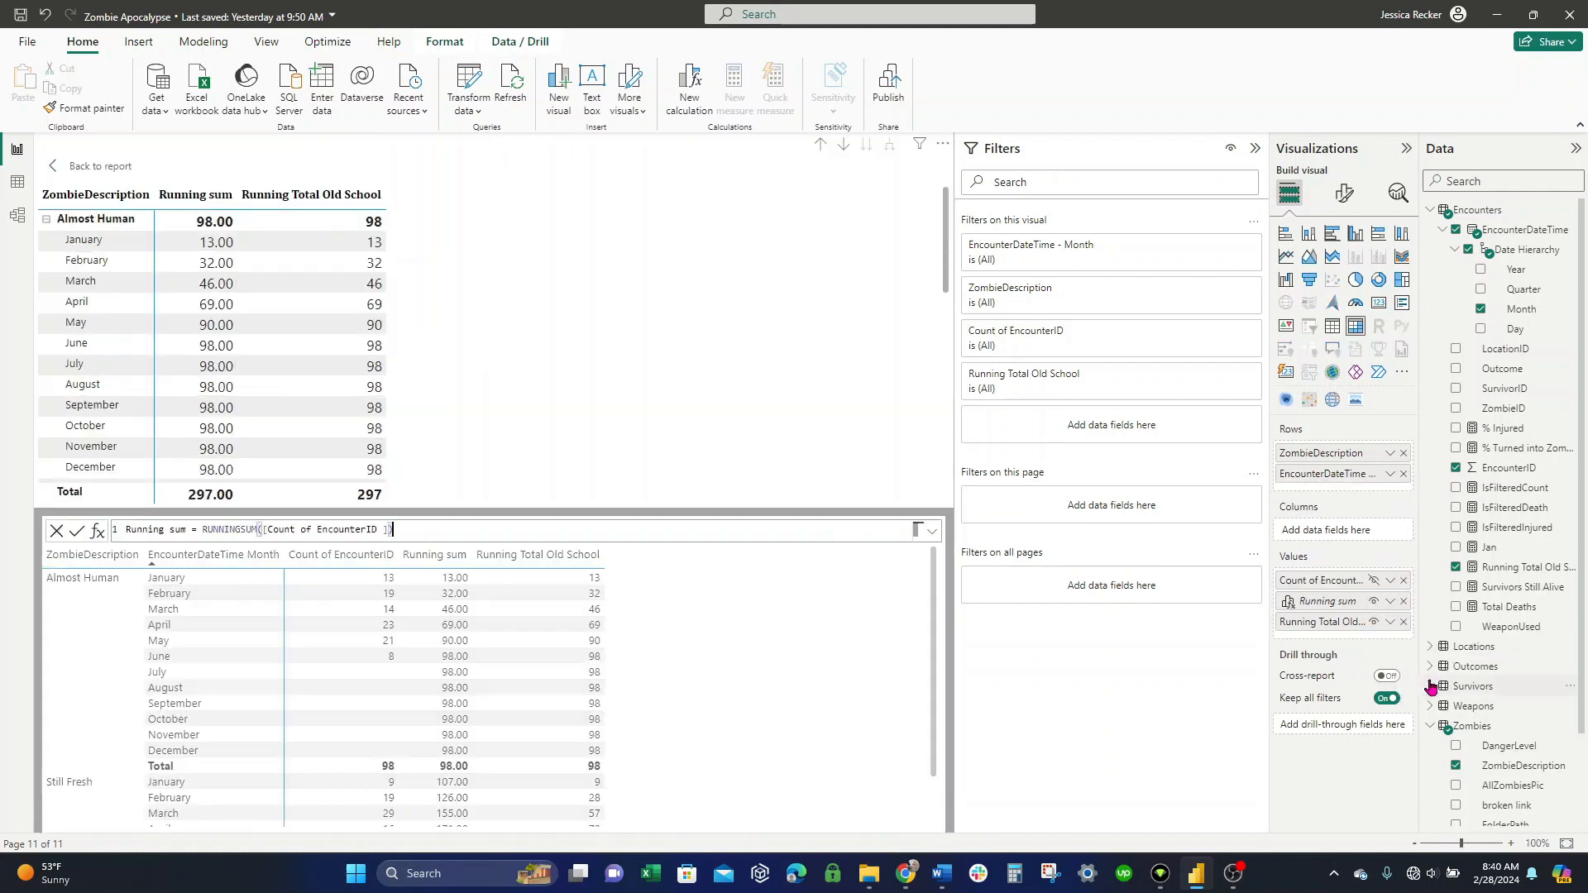
{"action": "left_click", "coordinate": [1375, 582]}
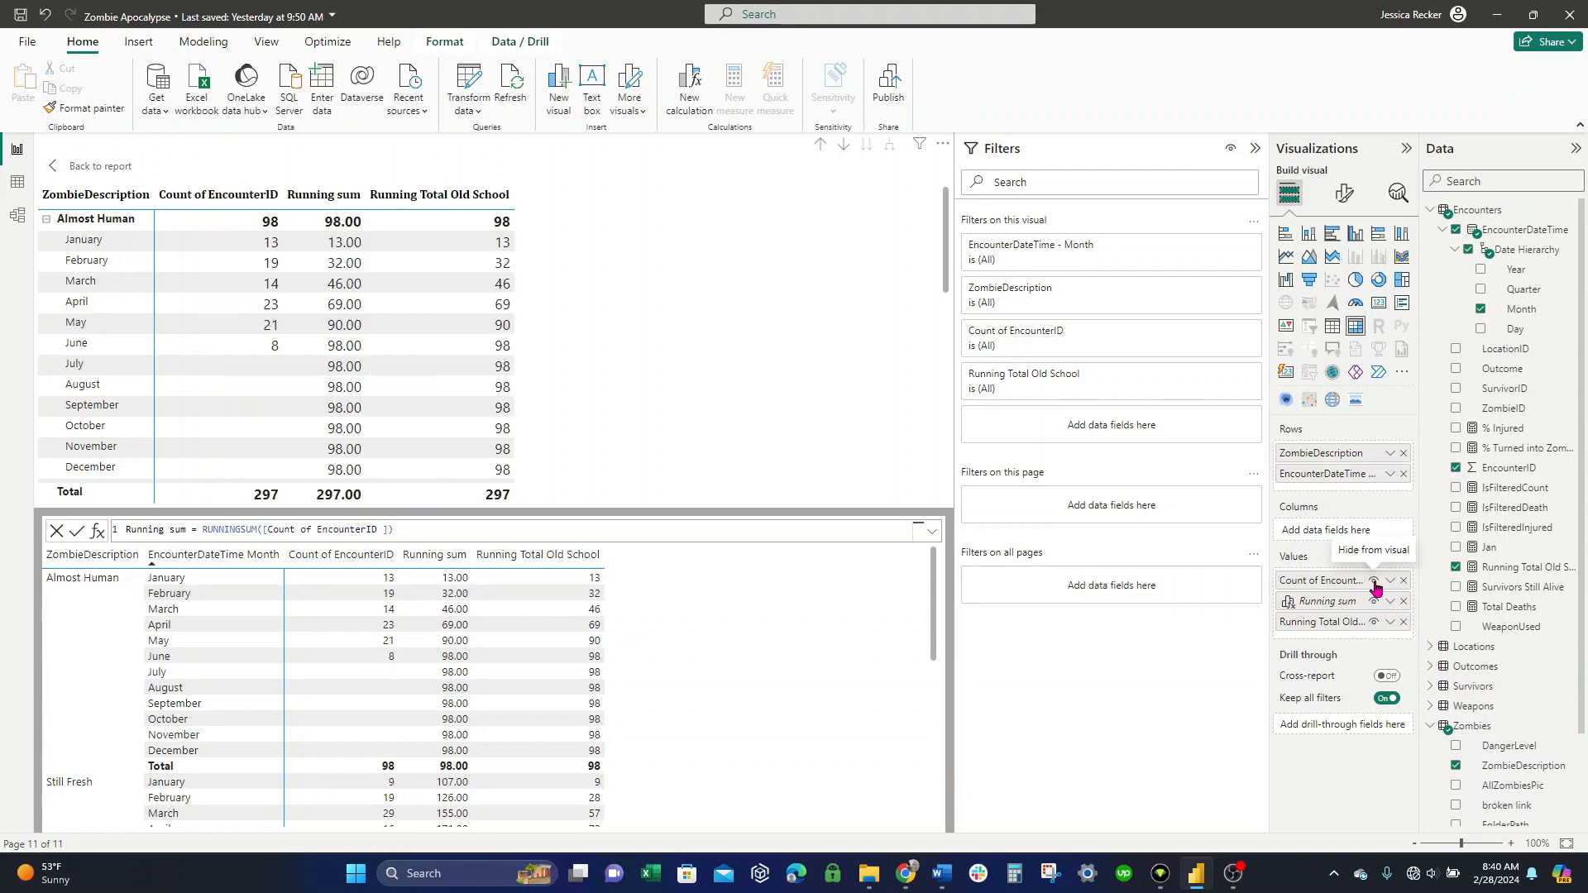
{"action": "left_click", "coordinate": [101, 166]}
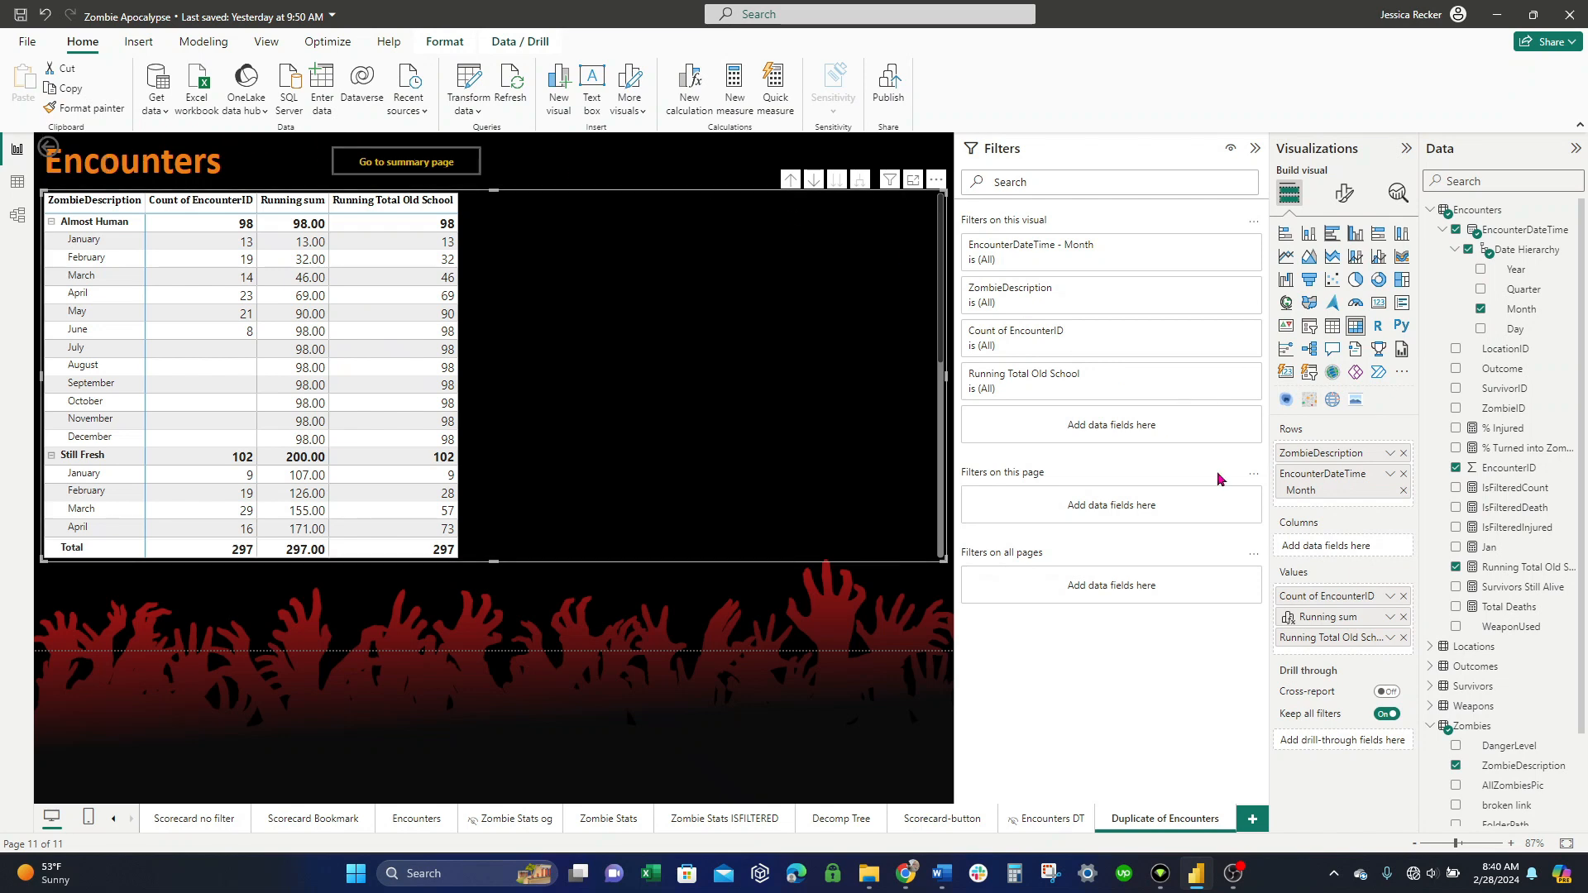
{"action": "left_click", "coordinate": [1403, 597]}
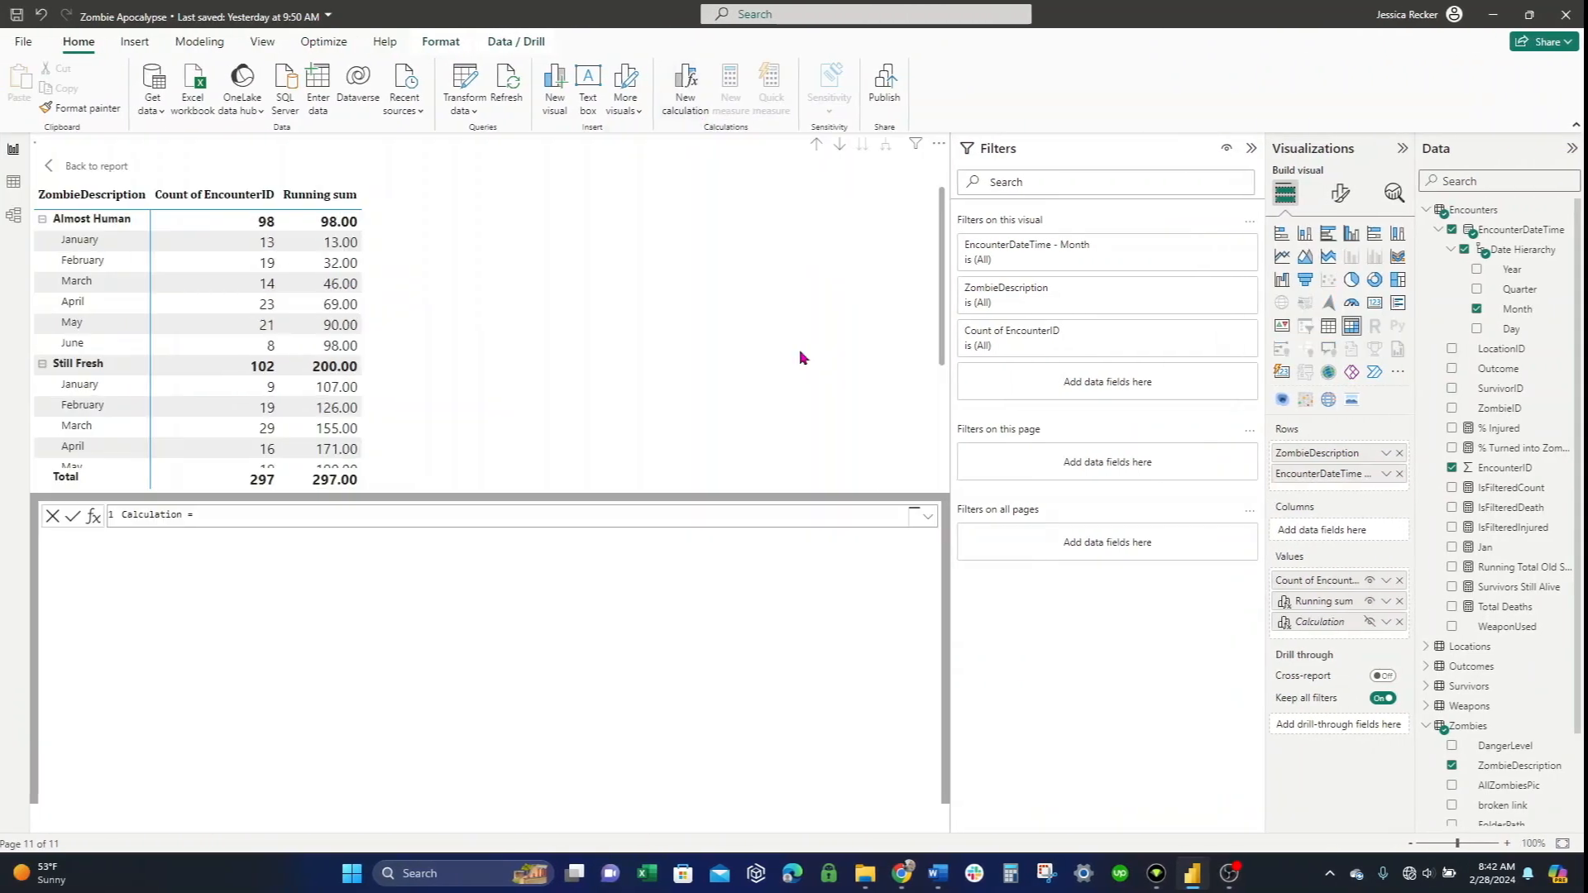
- Create a Moving average visual calculation on Count of EncounterID with a window size of 1
{"action": "left_click", "coordinate": [98, 532]}
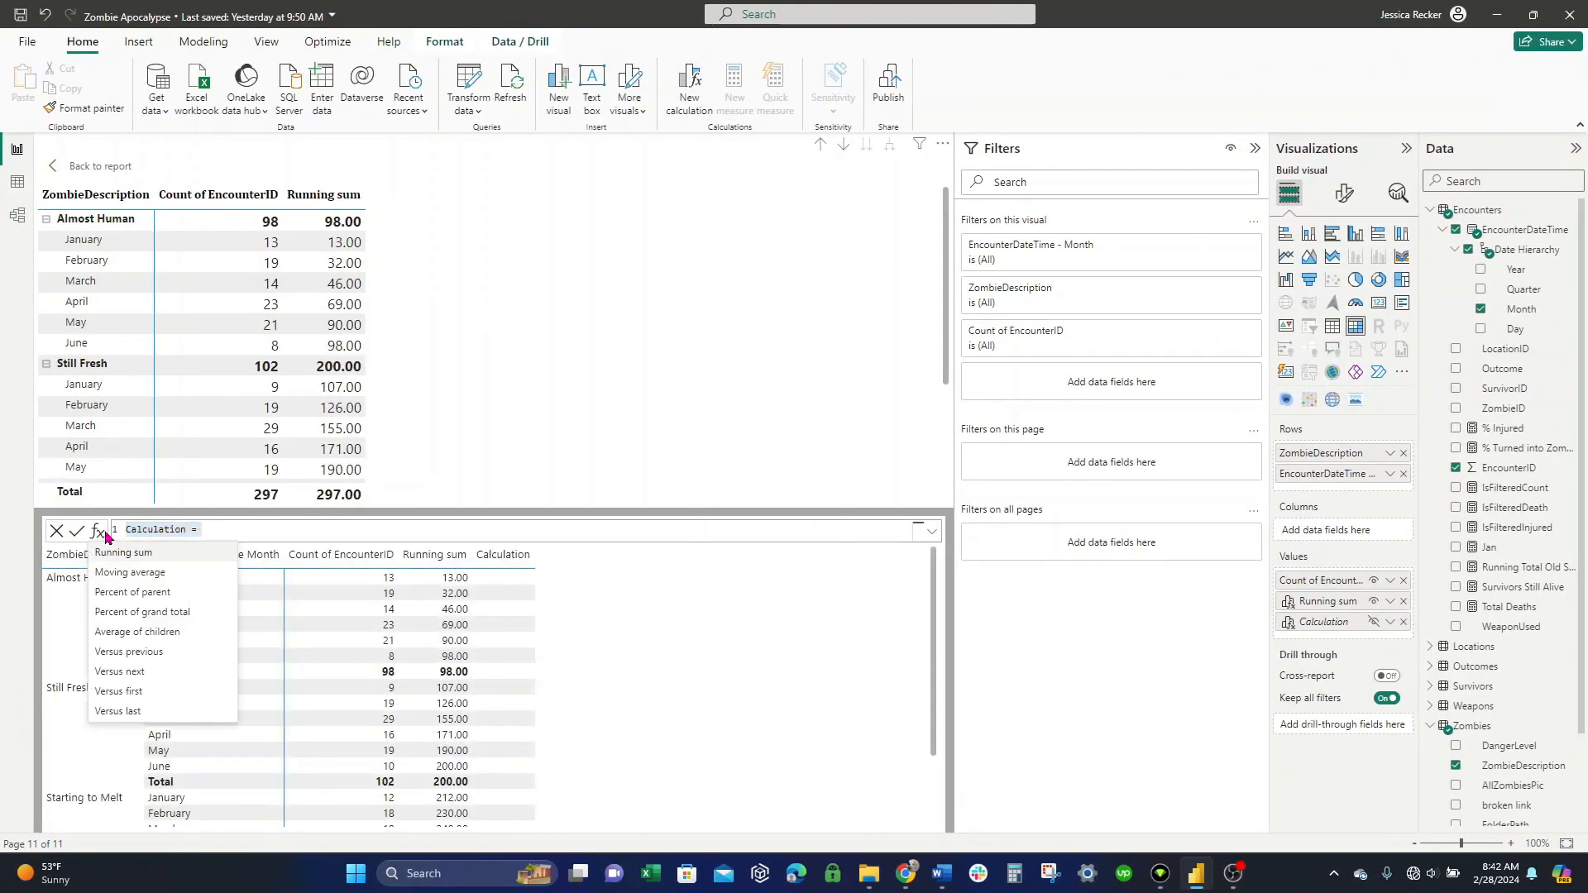
{"action": "left_click", "coordinate": [182, 572]}
{"action": "double_click", "coordinate": [333, 530]}
{"action": "type", "text": "count, WindowSize)"}
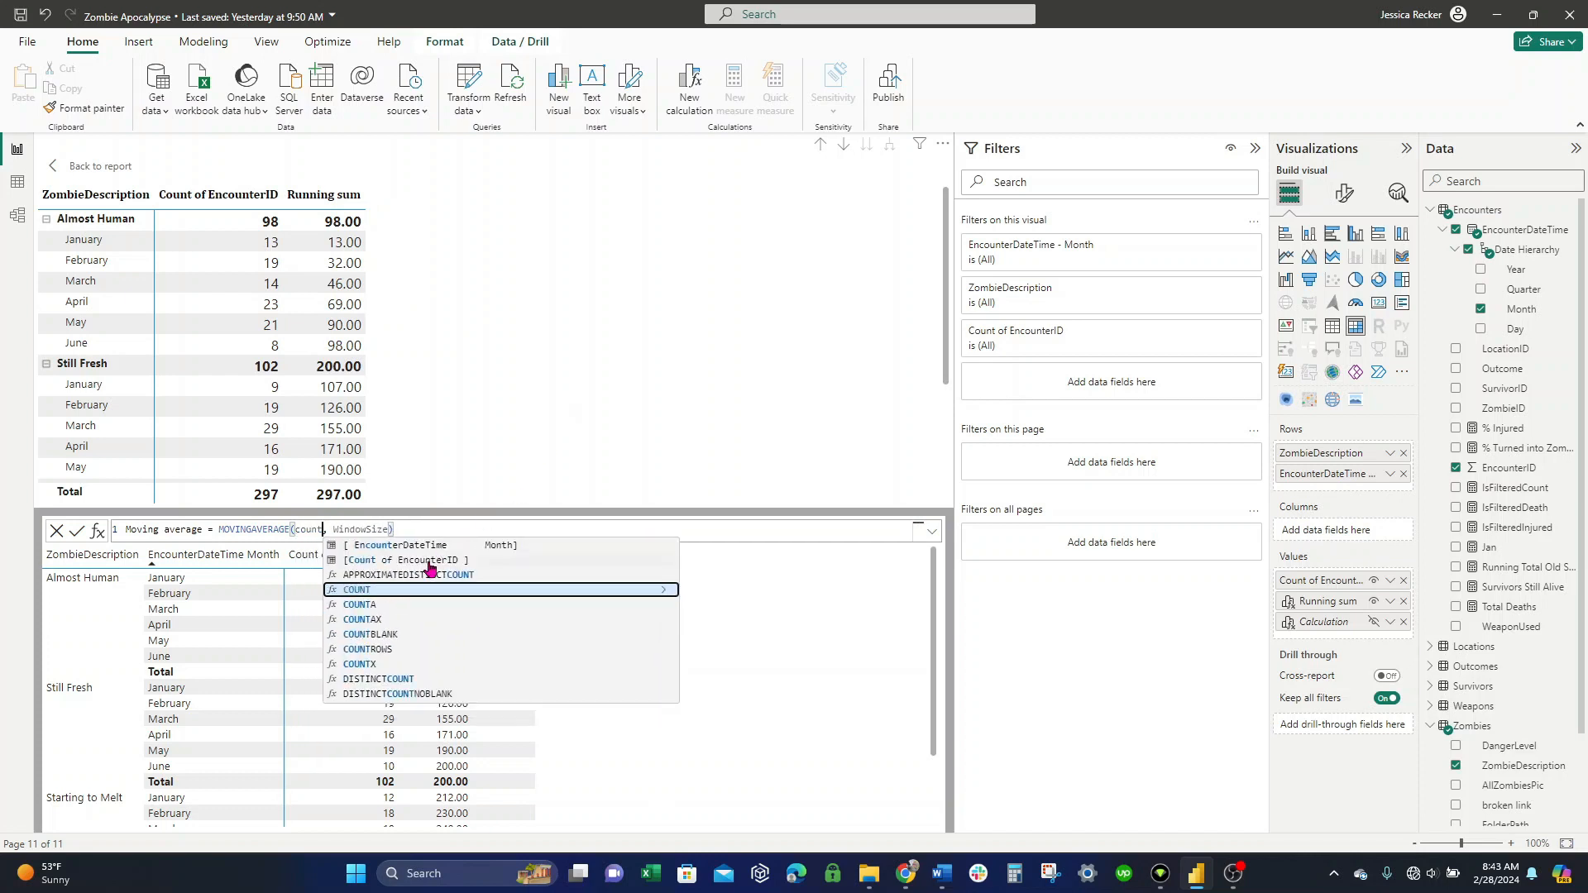
{"action": "left_click", "coordinate": [397, 560]}
{"action": "double_click", "coordinate": [439, 530]}
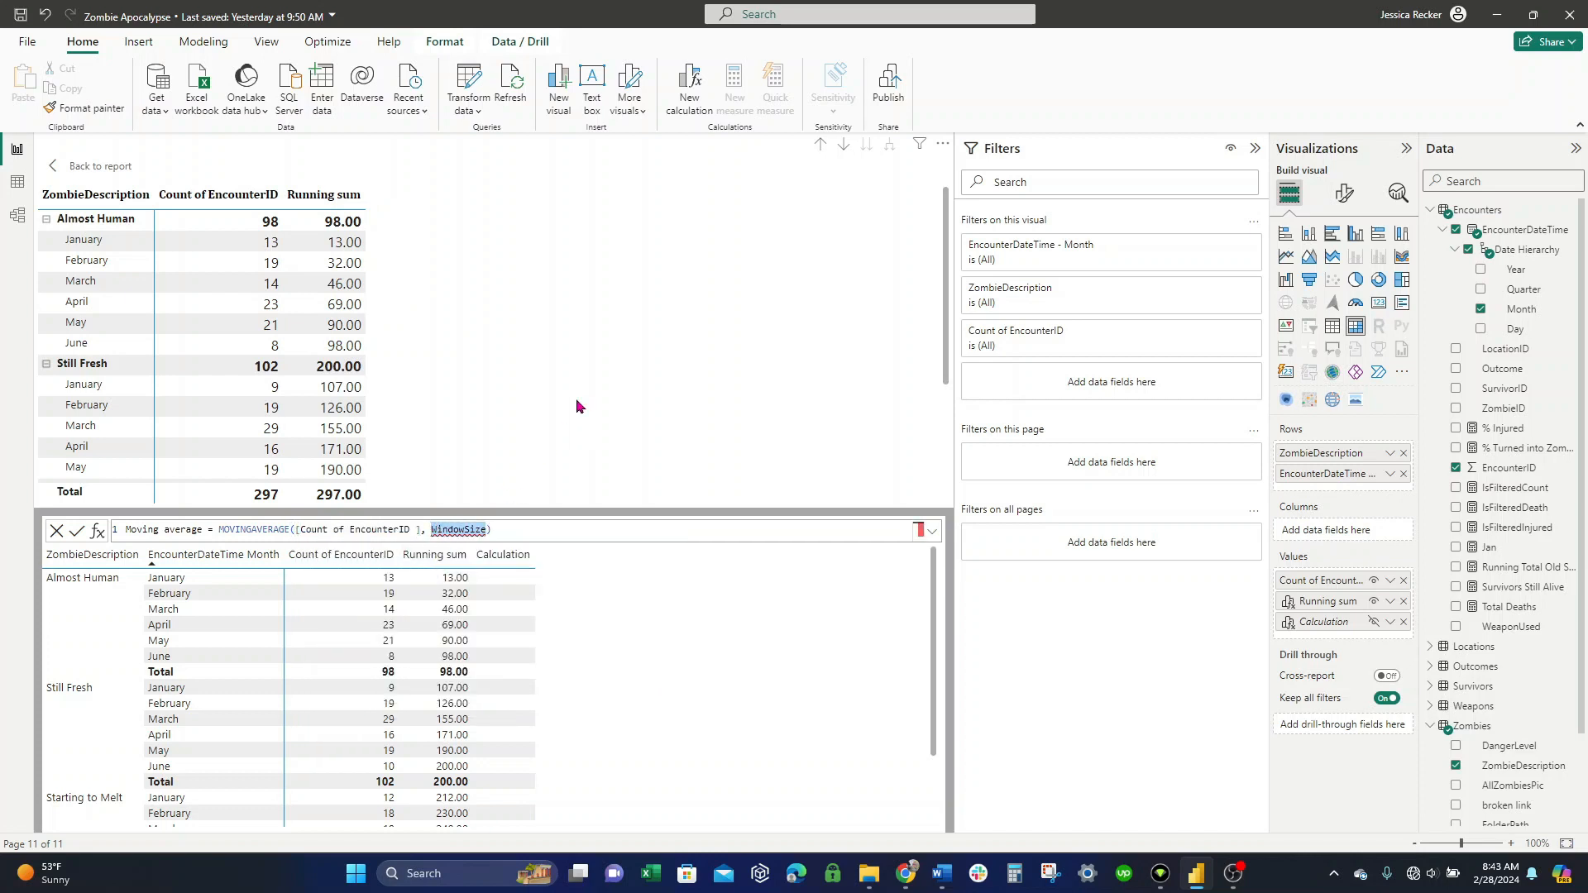
{"action": "type", "text": "1"}
{"action": "key", "text": "Return"}
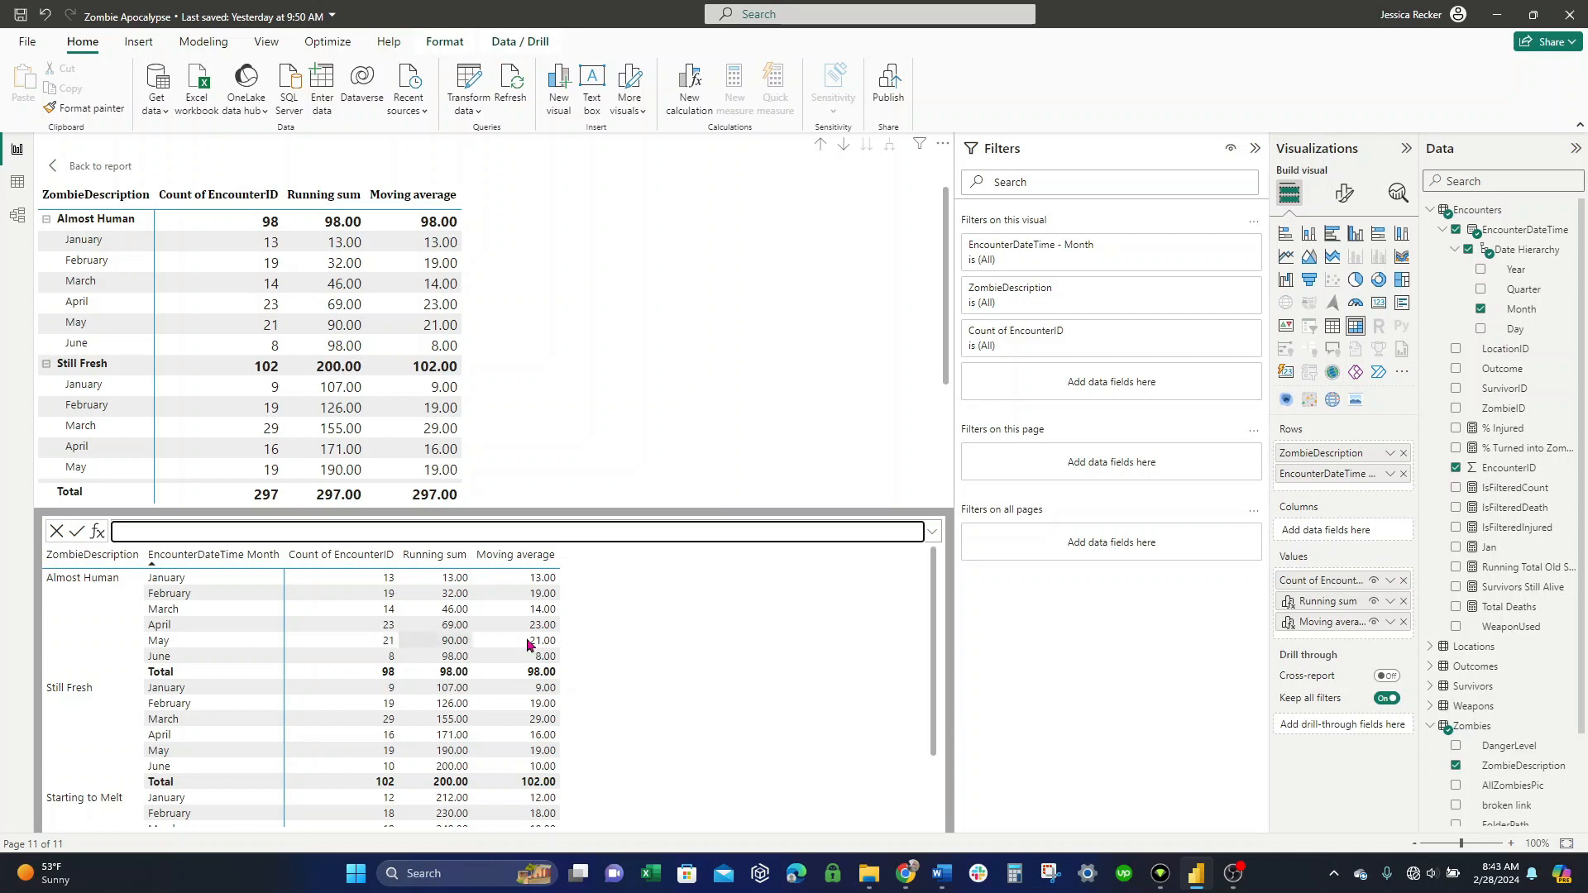
- Edit the Moving average calculation to use a window size of 2
{"action": "left_click", "coordinate": [1390, 622]}
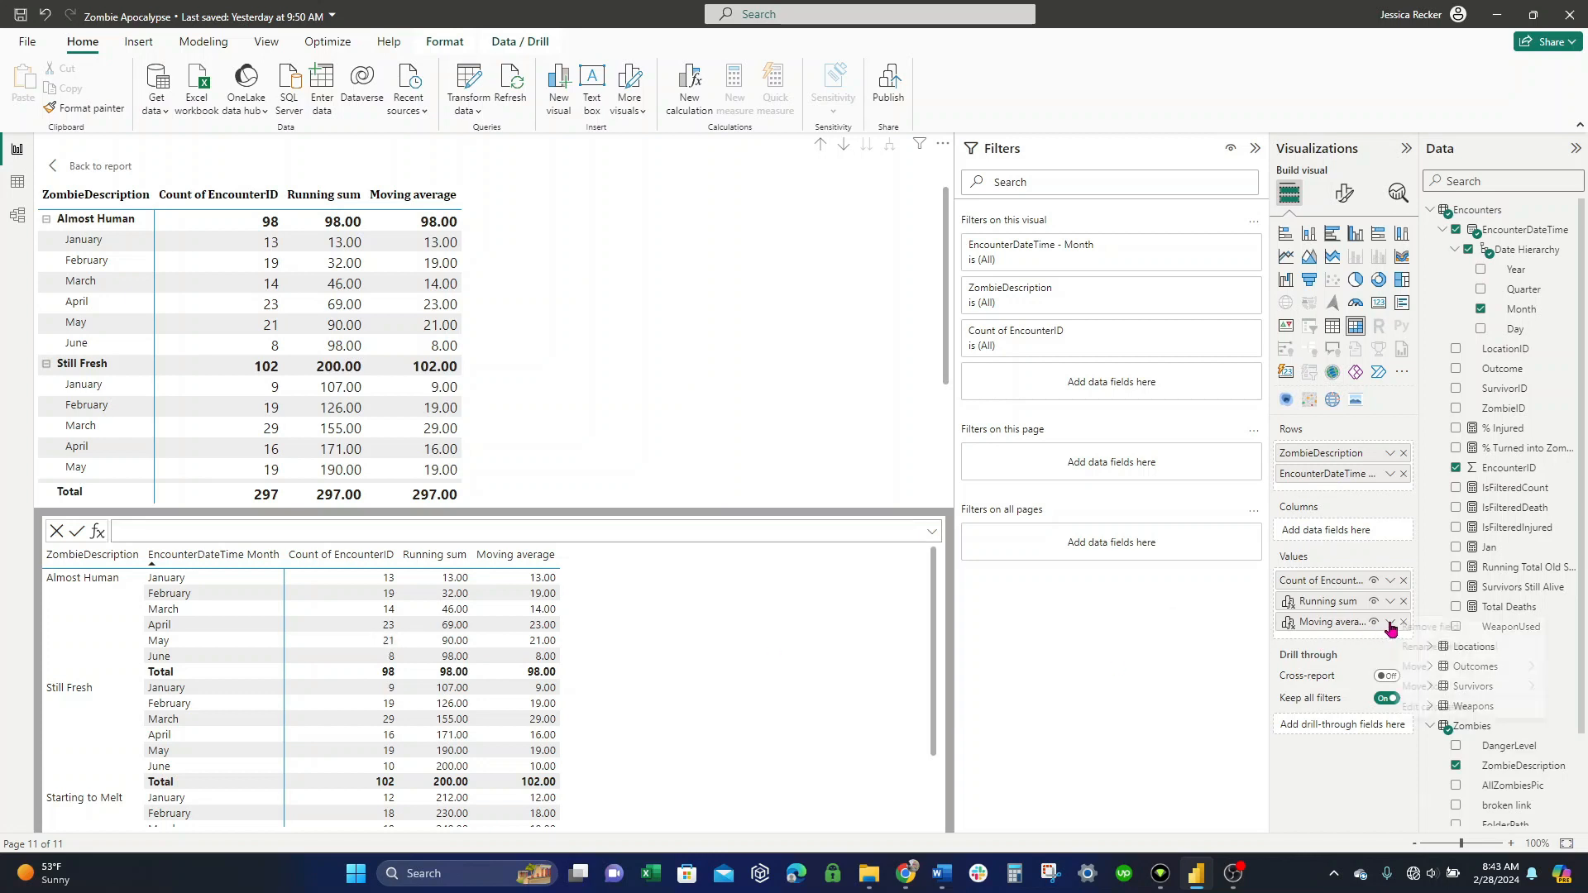
{"action": "left_click", "coordinate": [1432, 709]}
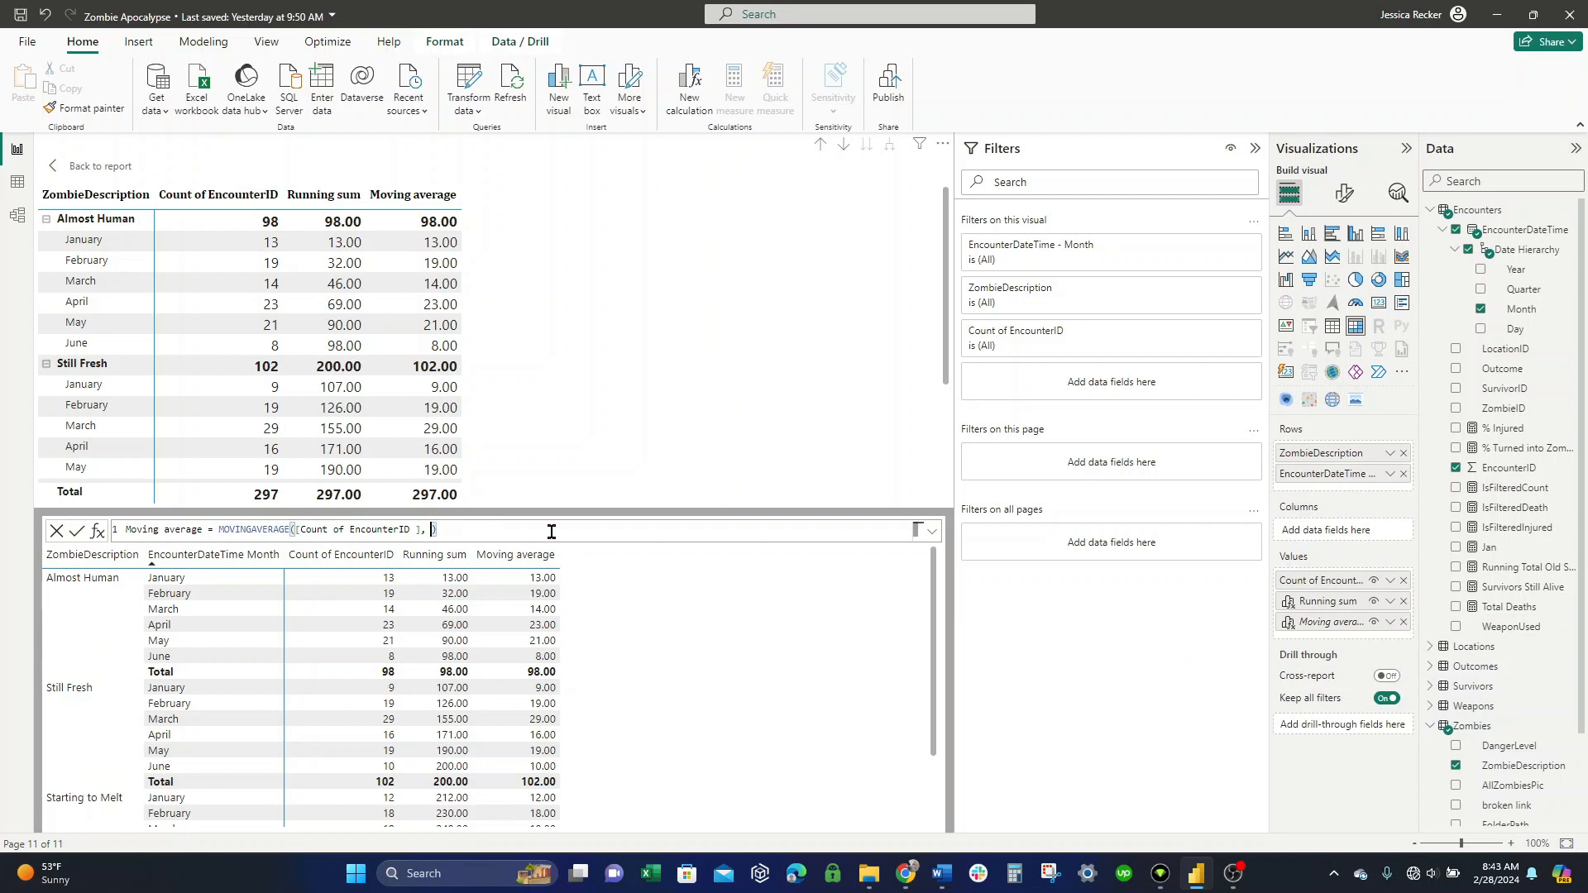
{"action": "type", "text": "2"}
{"action": "left_click", "coordinate": [78, 532]}
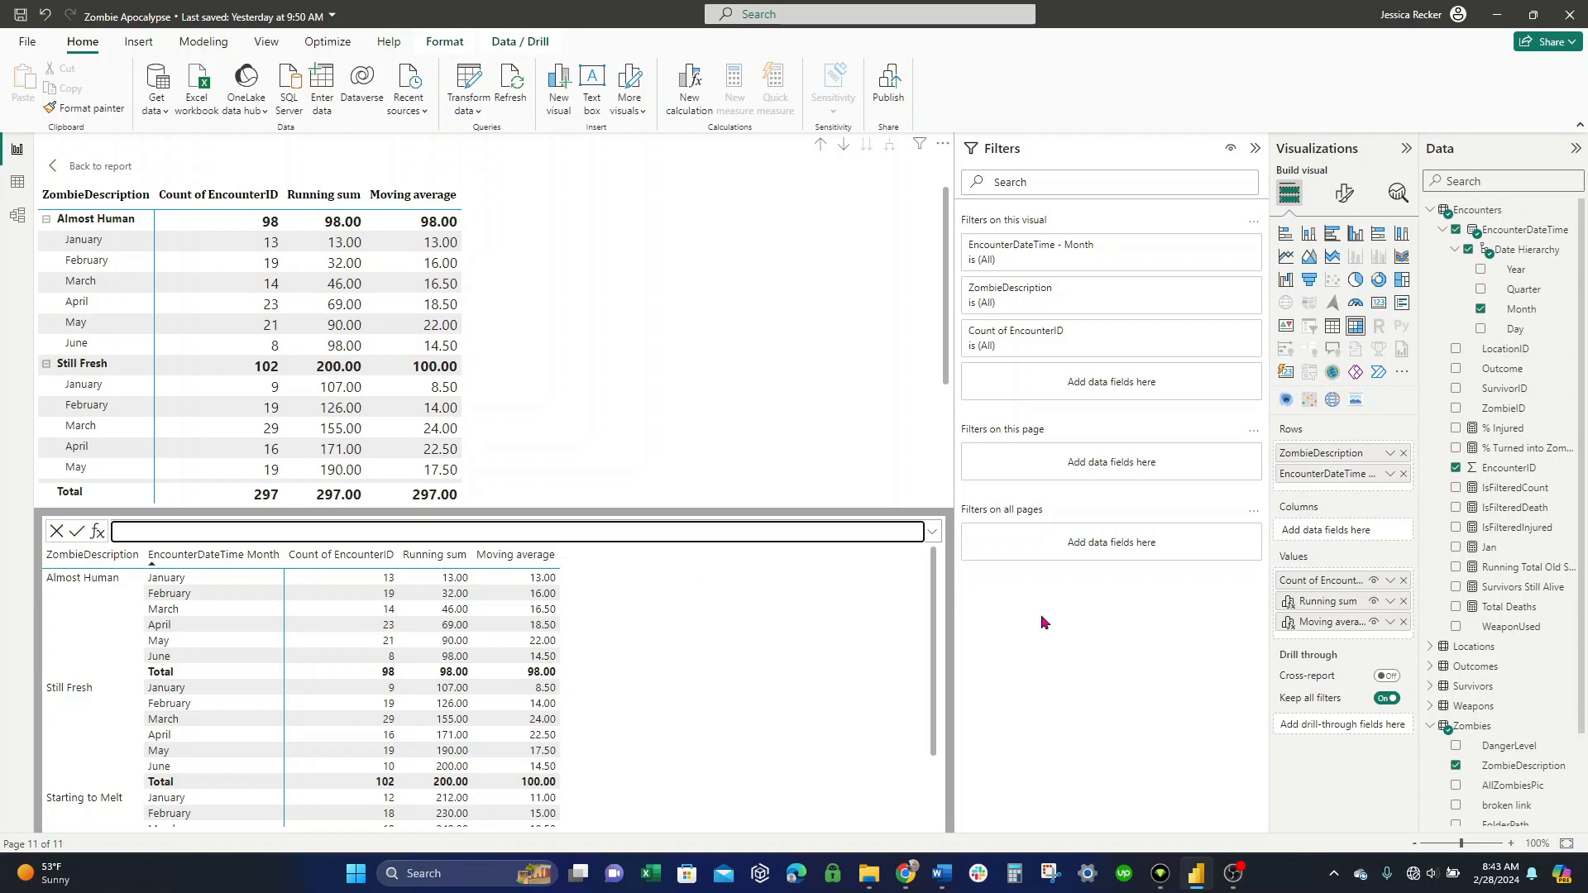
- Set the Moving average calculation's window size to 6 and rename it "6 Month Moving average"
{"action": "left_click", "coordinate": [1391, 622]}
{"action": "left_click", "coordinate": [1443, 705]}
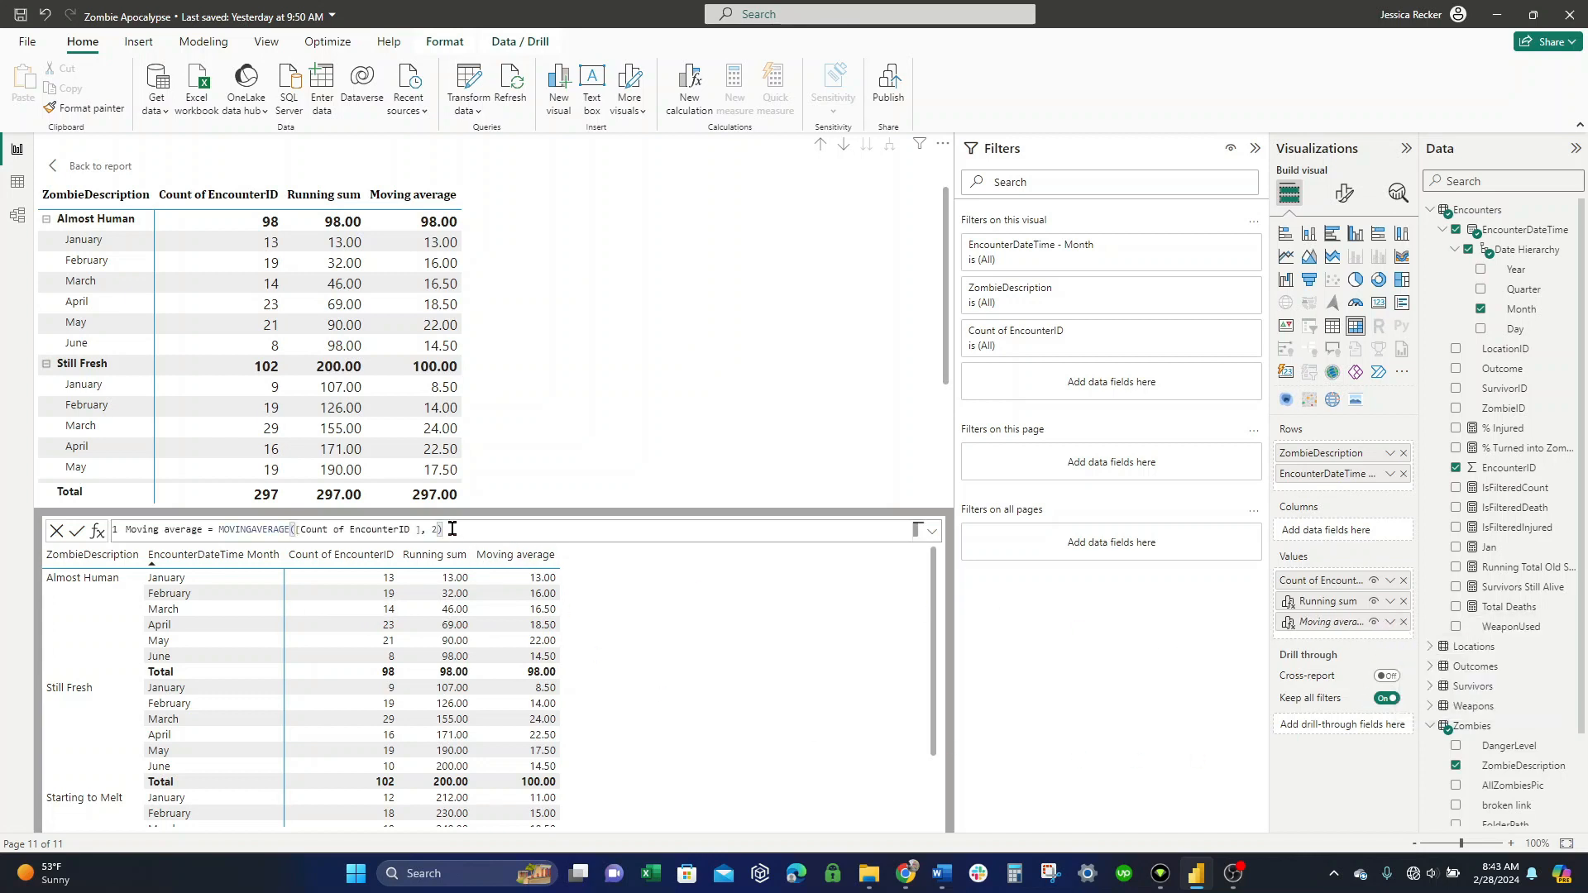
{"action": "key", "text": "BackSpace"}
{"action": "type", "text": "6"}
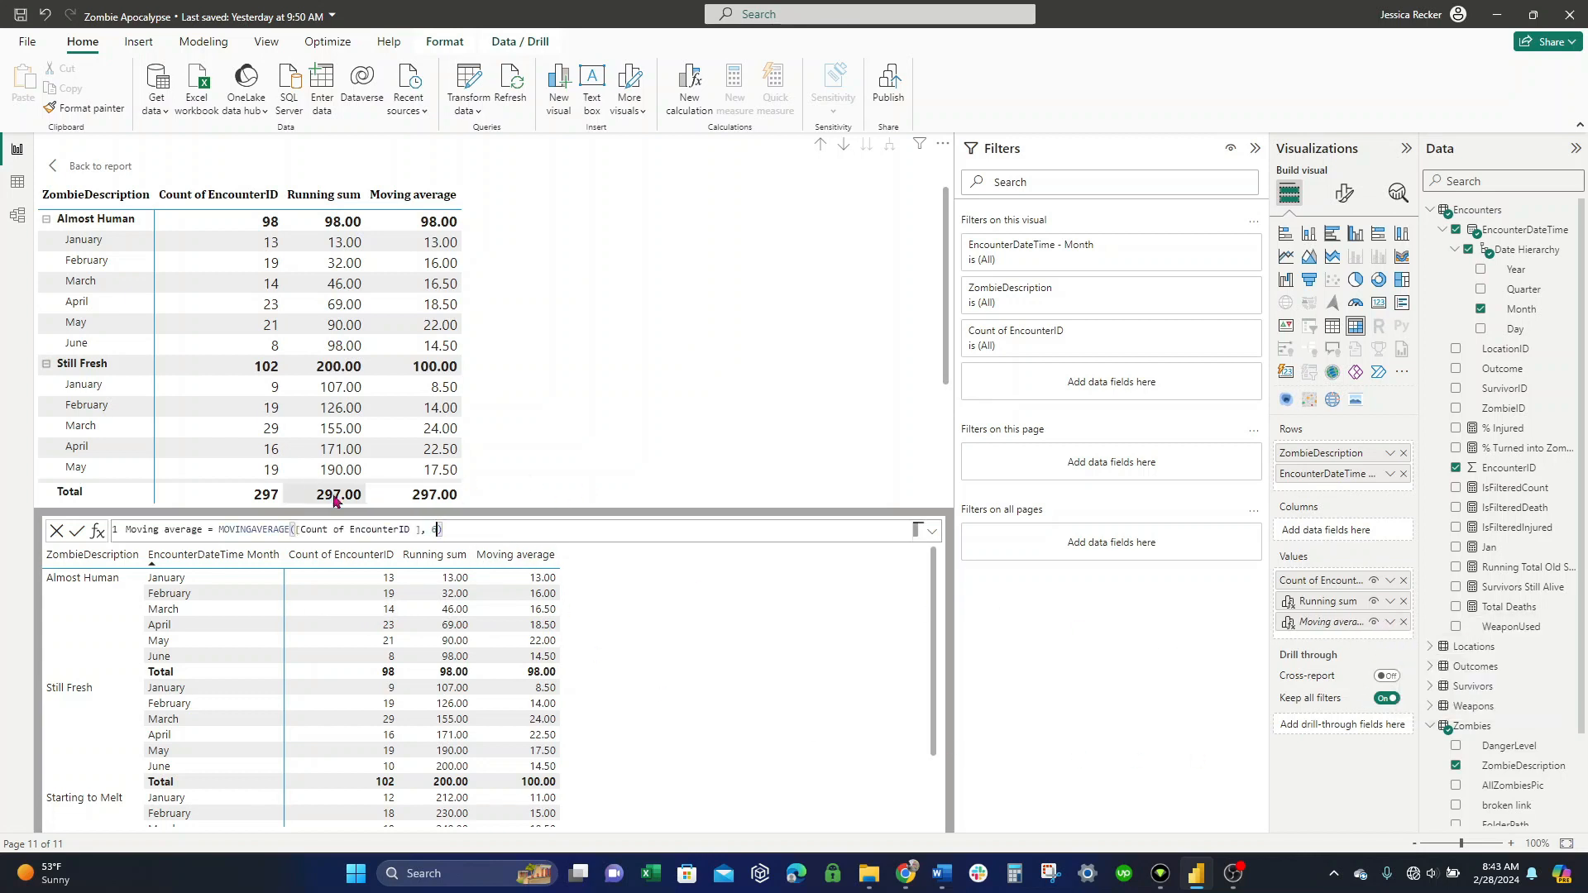
{"action": "left_click", "coordinate": [179, 529]}
{"action": "left_click", "coordinate": [126, 529]}
{"action": "type", "text": "6 "}
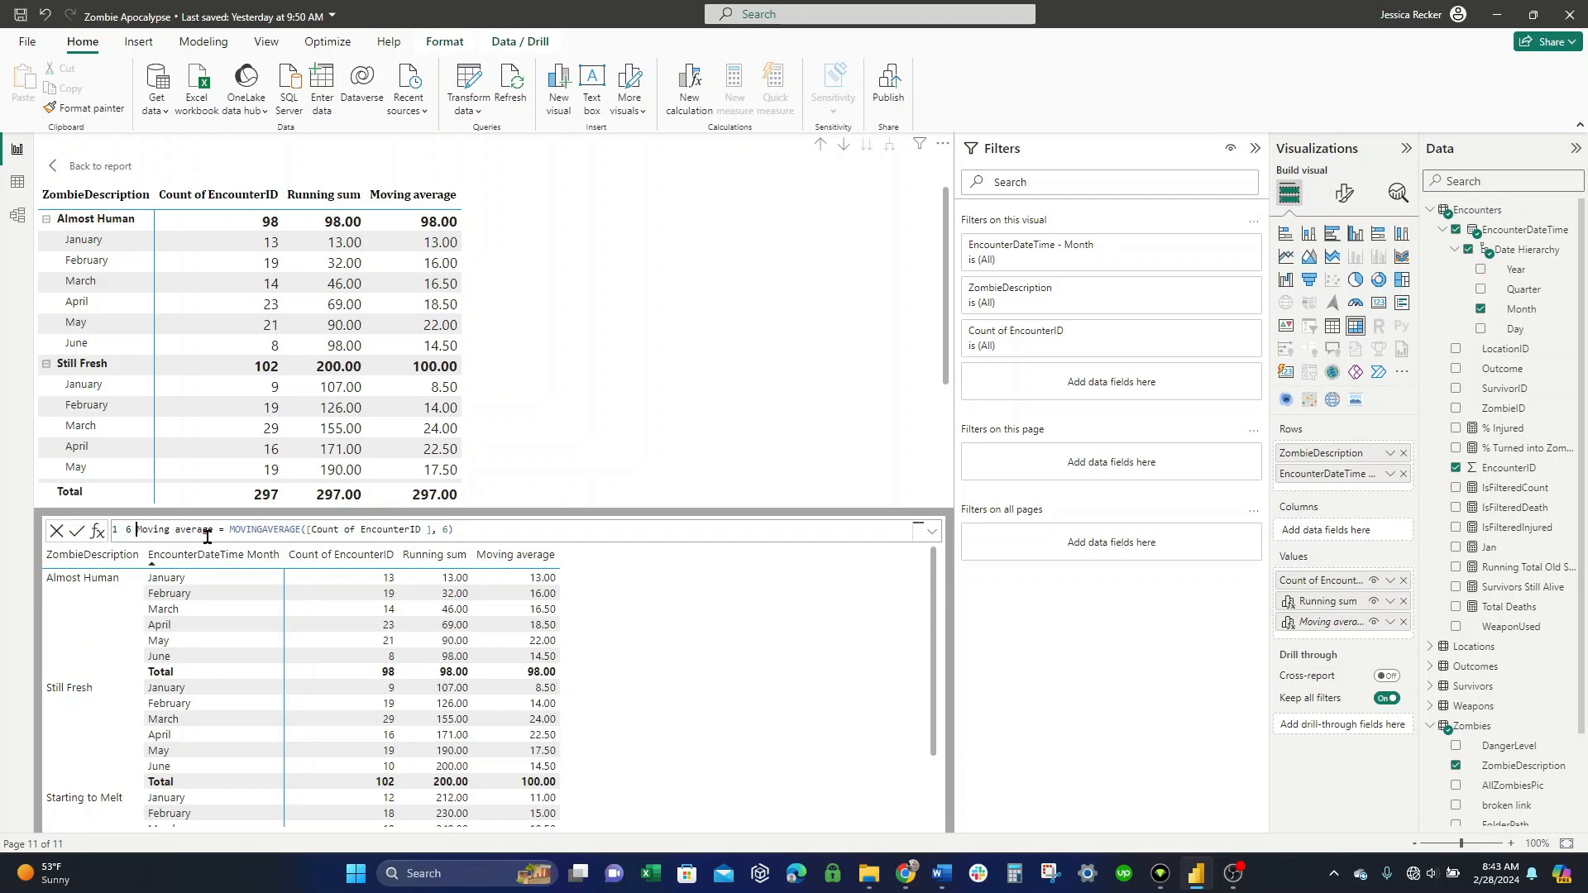
{"action": "type", "text": "Month"}
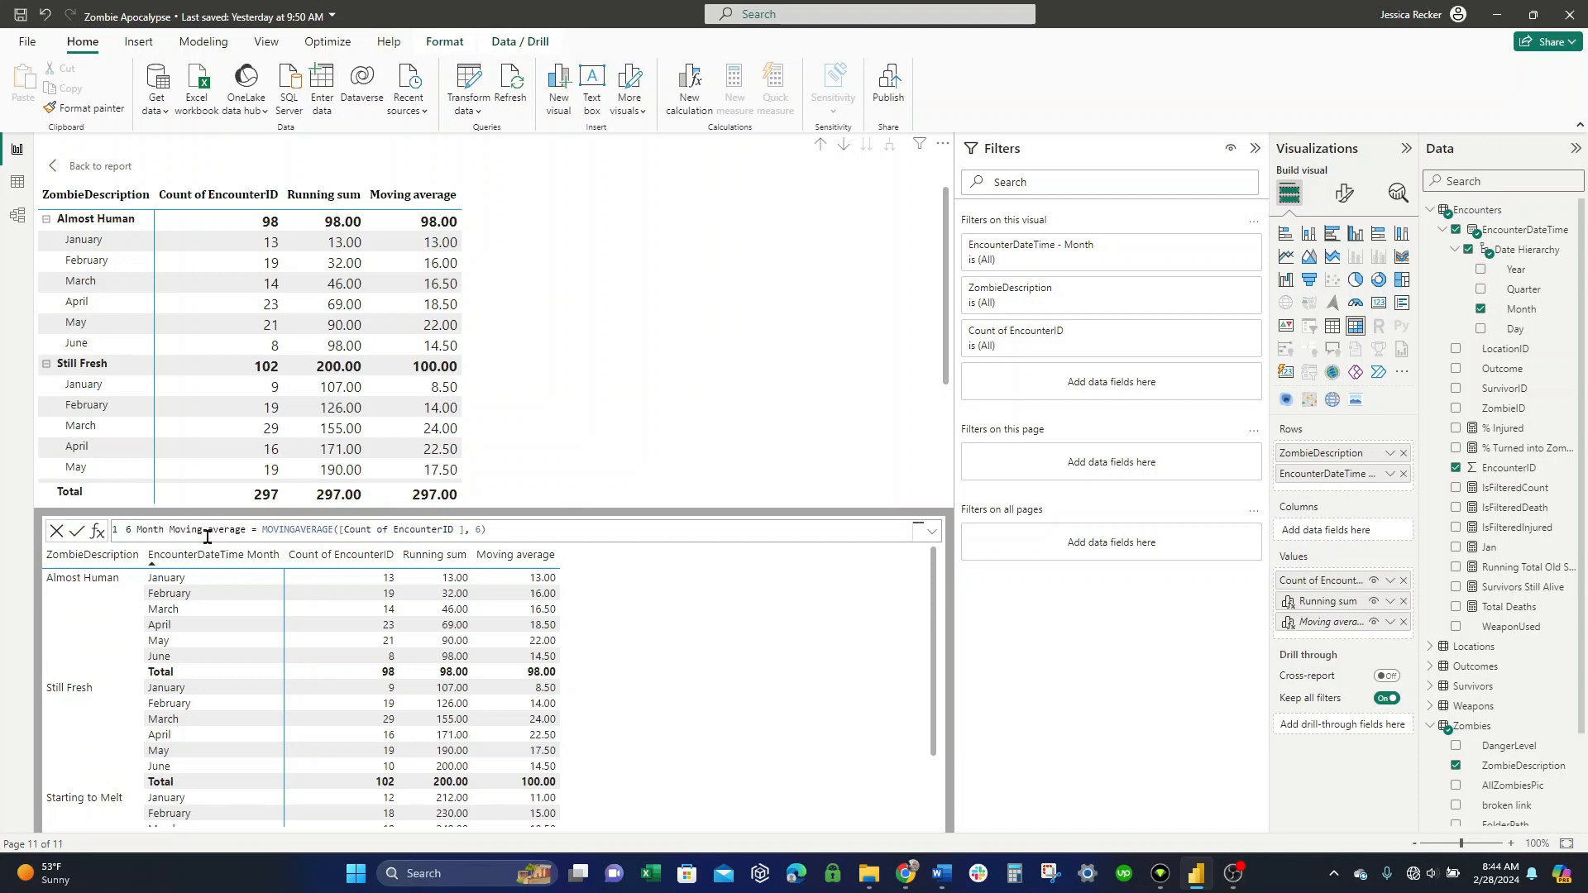
{"action": "left_click", "coordinate": [77, 530]}
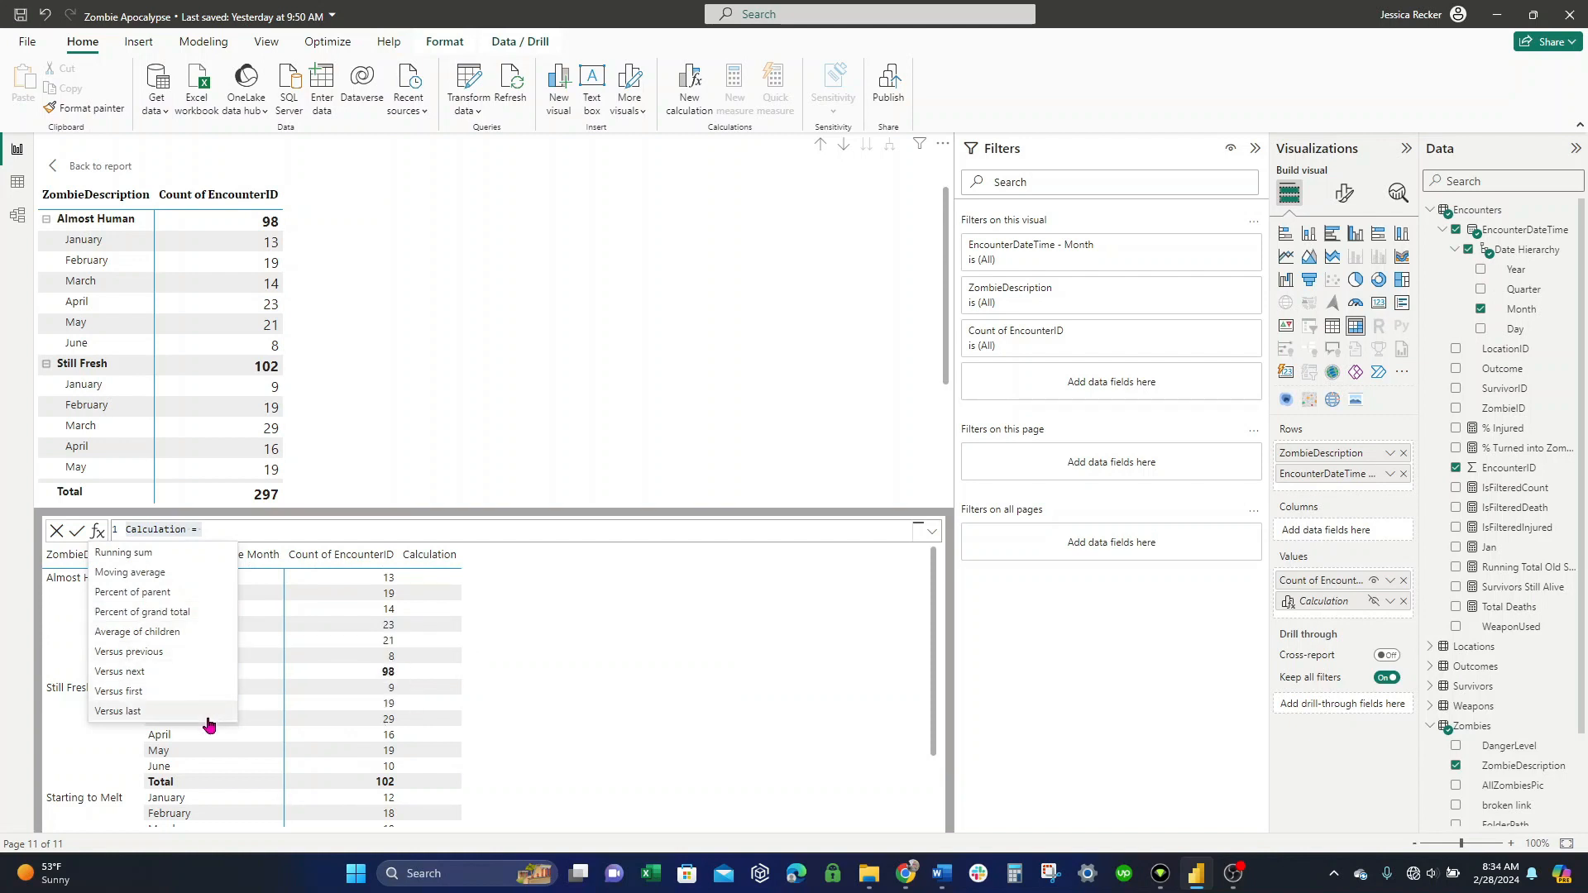
- Create a visual calculation named Custom that returns "Look, it's January" when EncounterDateTime Month equals "January", and "Sorry, not January" otherwise
{"action": "left_click", "coordinate": [191, 552]}
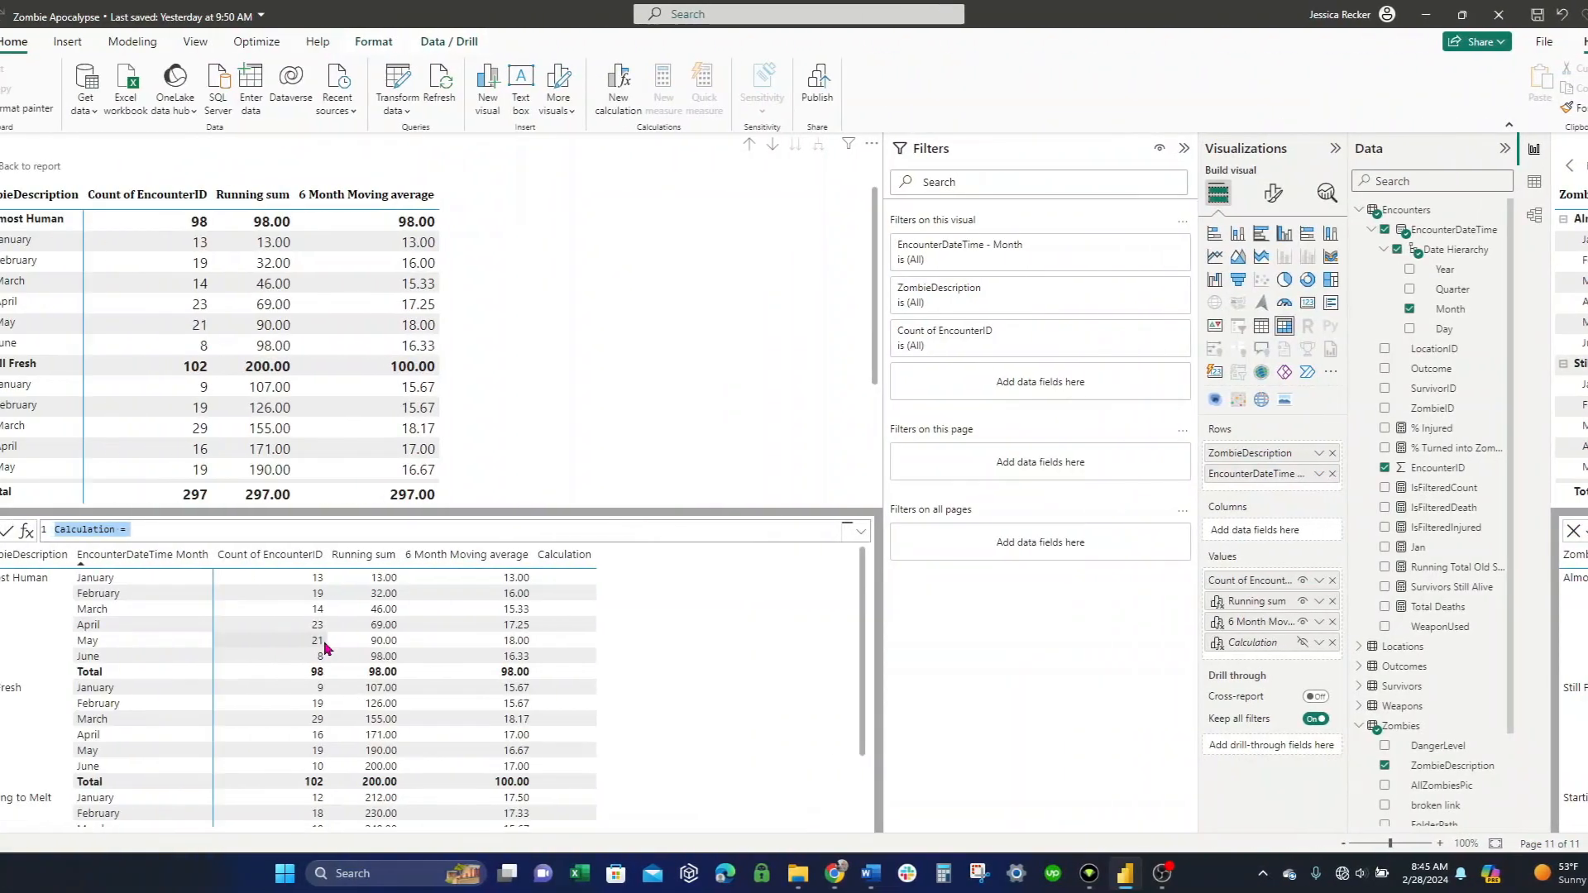
{"action": "type", "text": "if("}
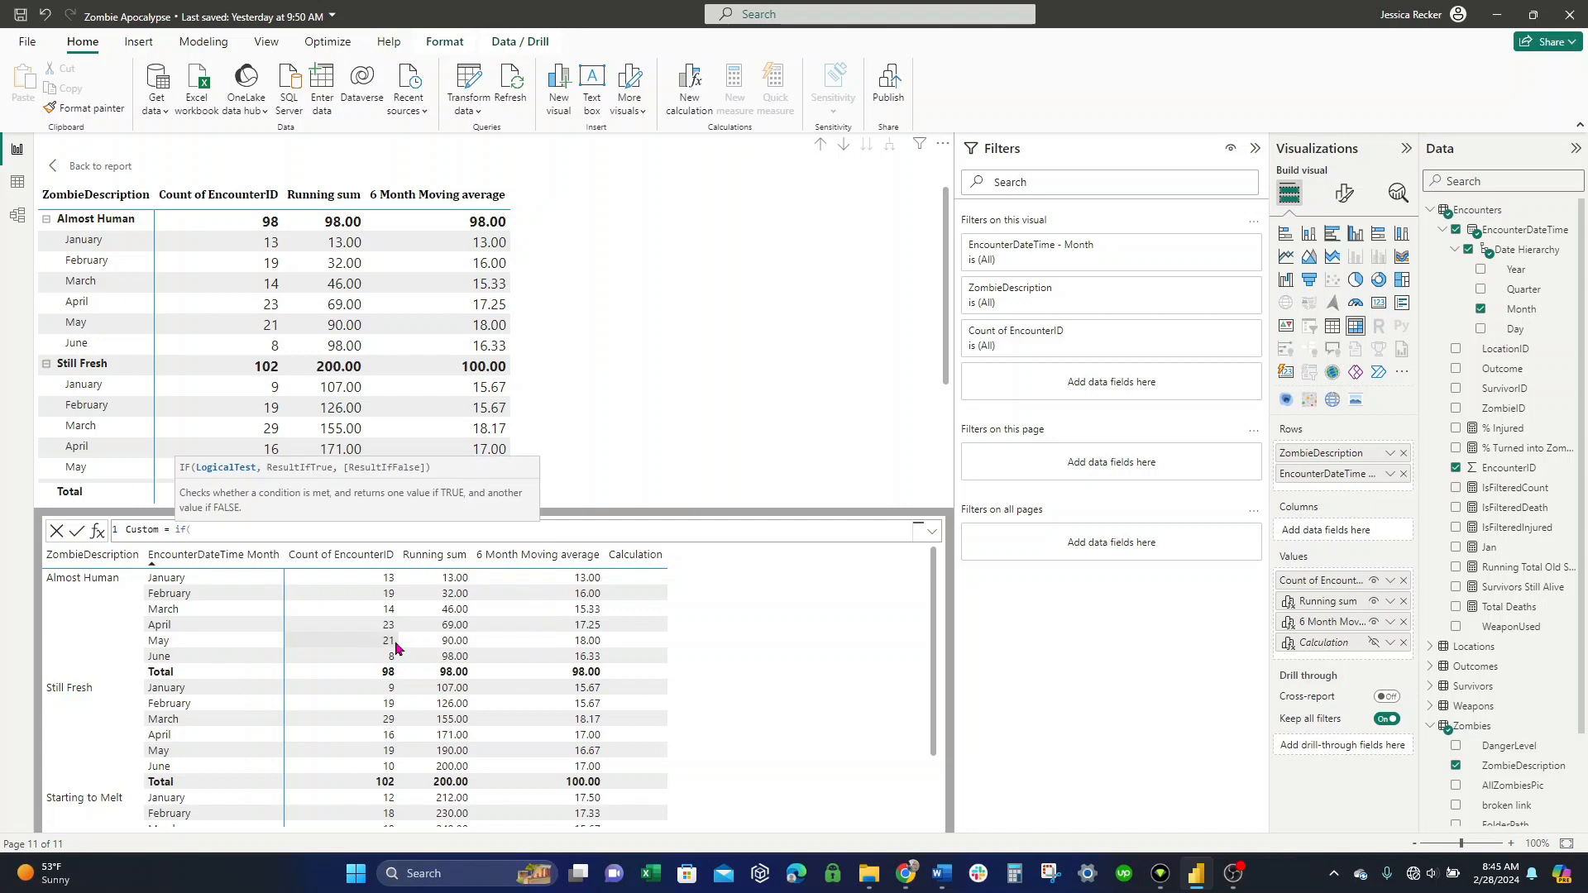
{"action": "key", "text": "shift+Return"}
{"action": "type", "text": "month"}
{"action": "left_click", "coordinate": [385, 561]}
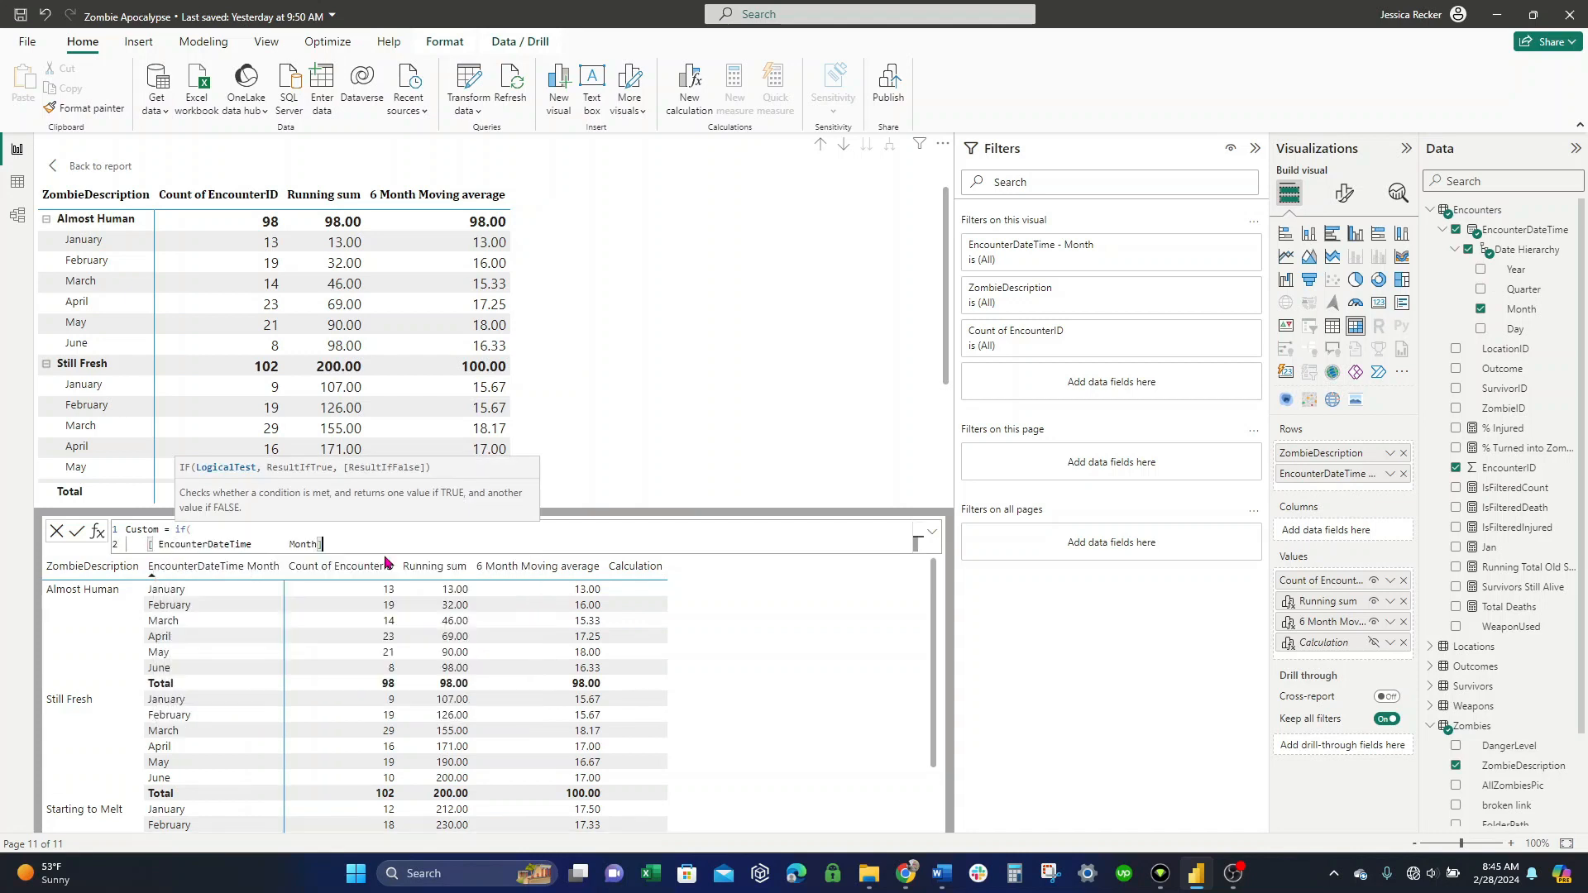
{"action": "type", "text": "="}
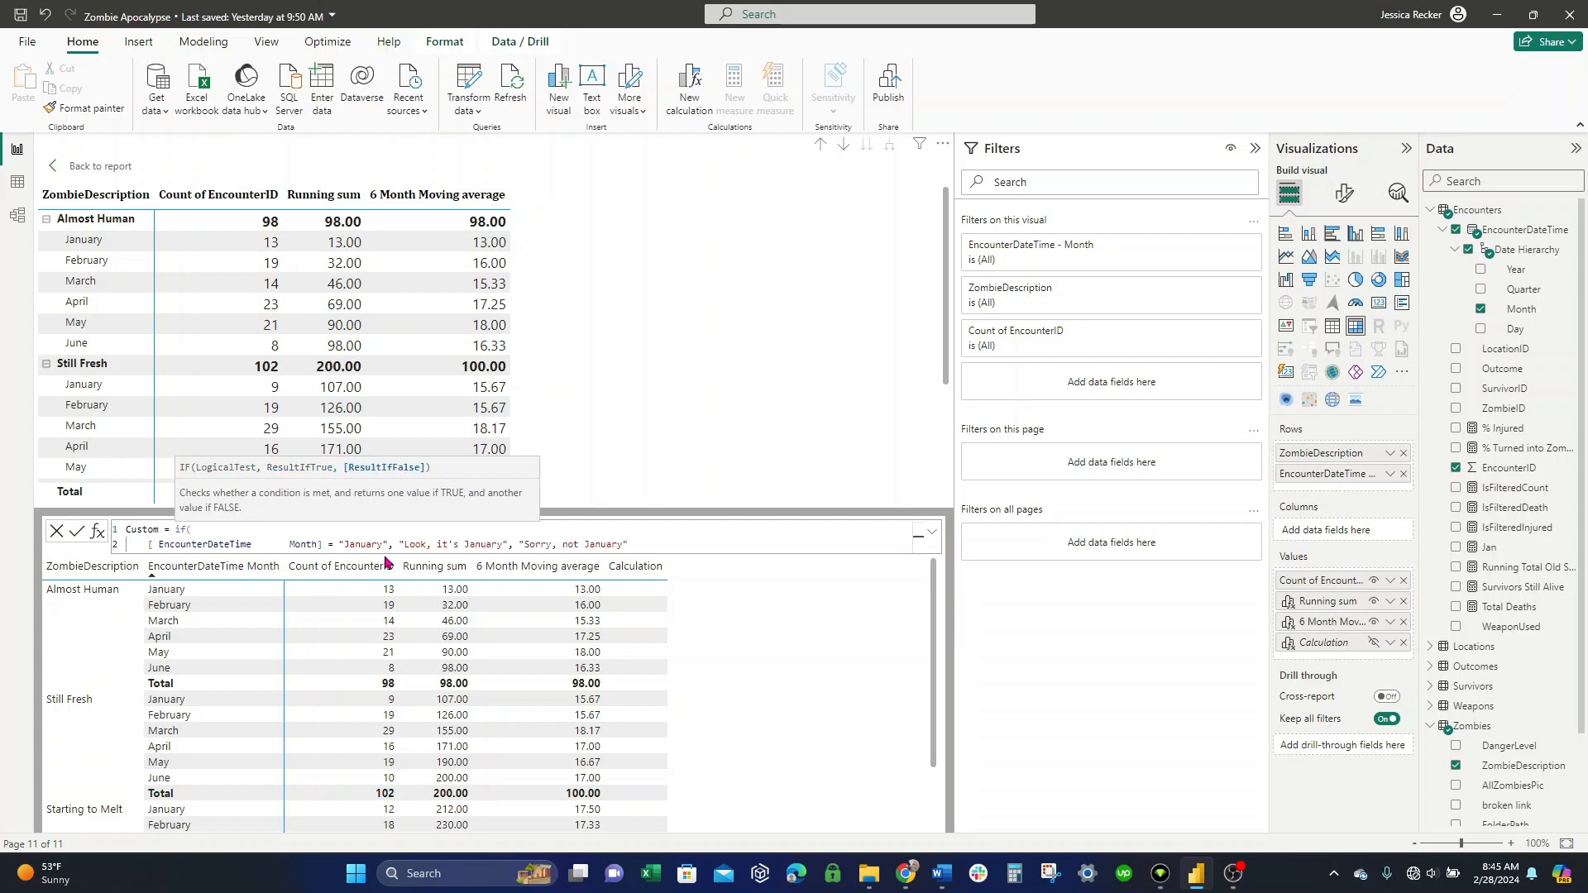
{"action": "type", "text": ")"}
{"action": "left_click", "coordinate": [77, 531]}
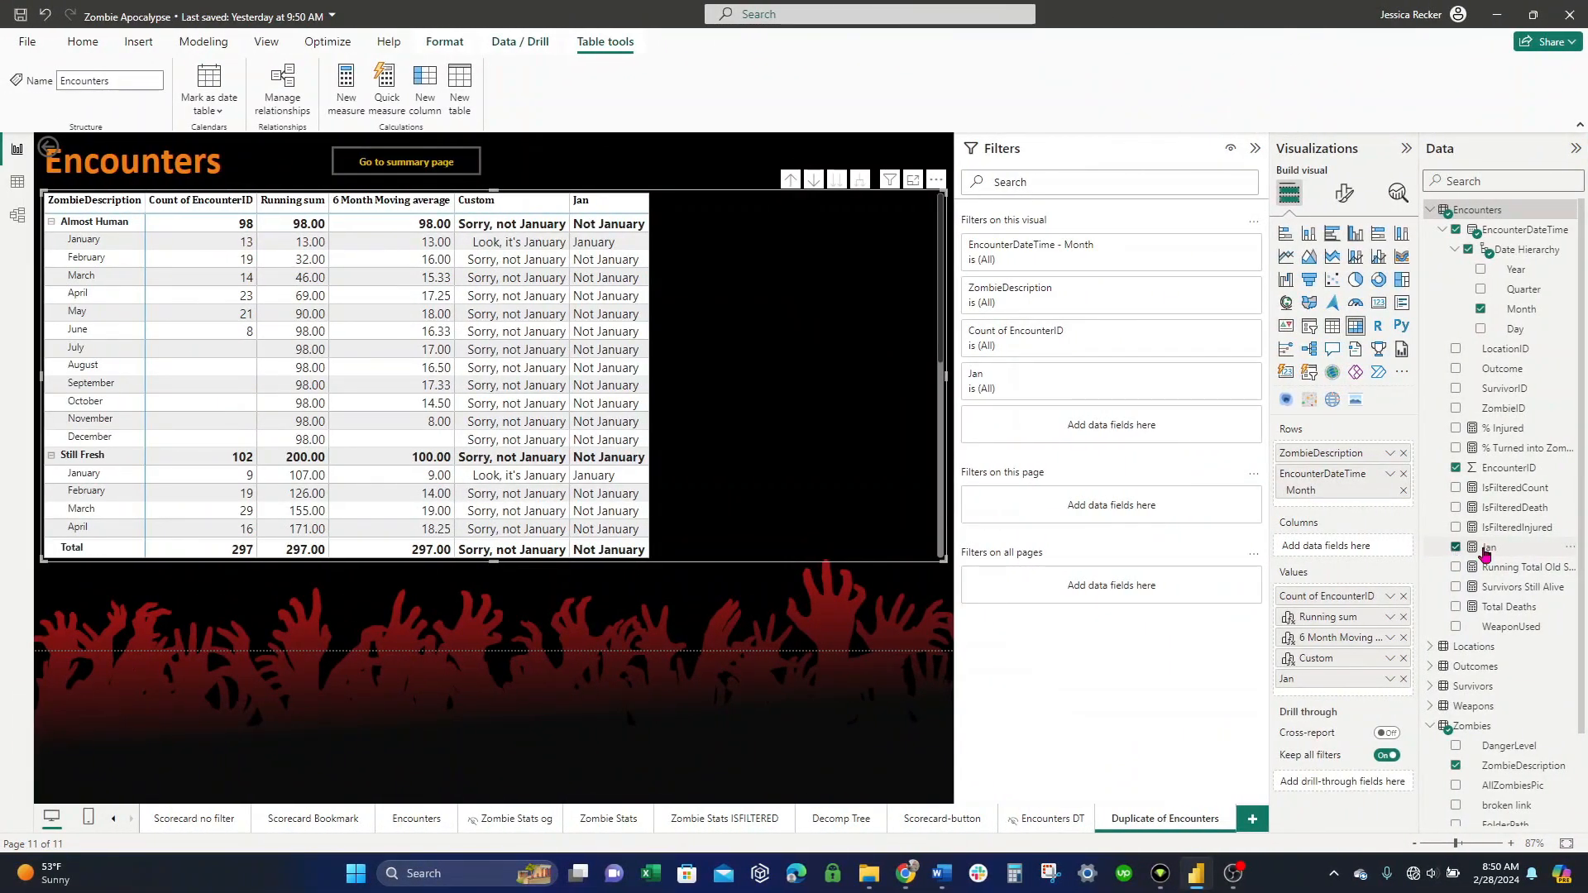
- Open the Jan measure in the Encounters table and expand its full DAX formula for comparison with the Custom calculation
{"action": "left_click", "coordinate": [1486, 548]}
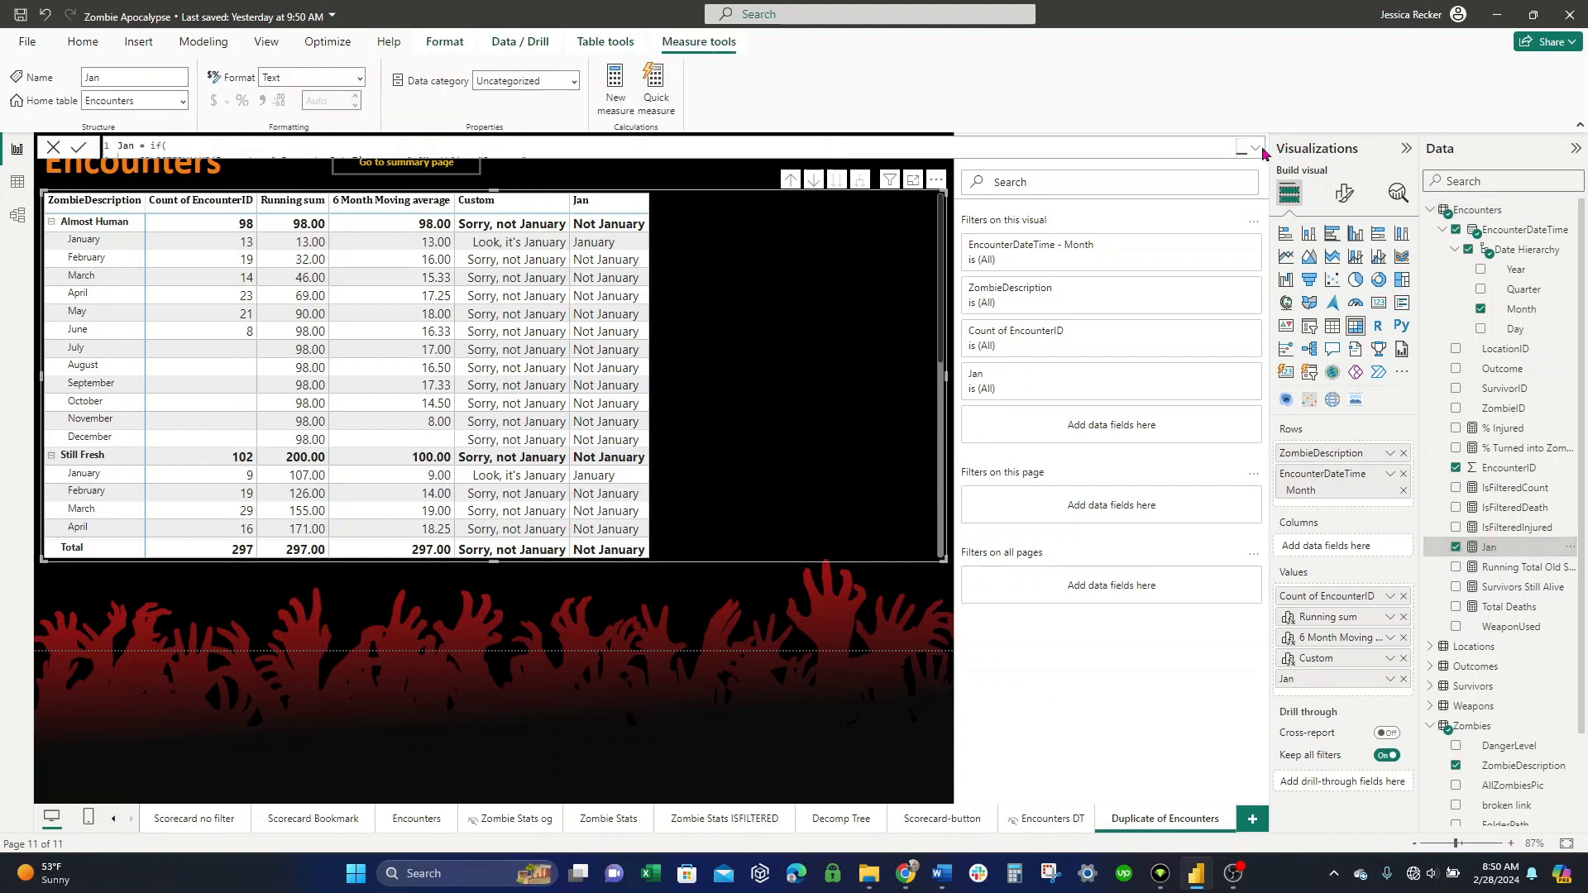
{"action": "left_click", "coordinate": [1256, 148]}
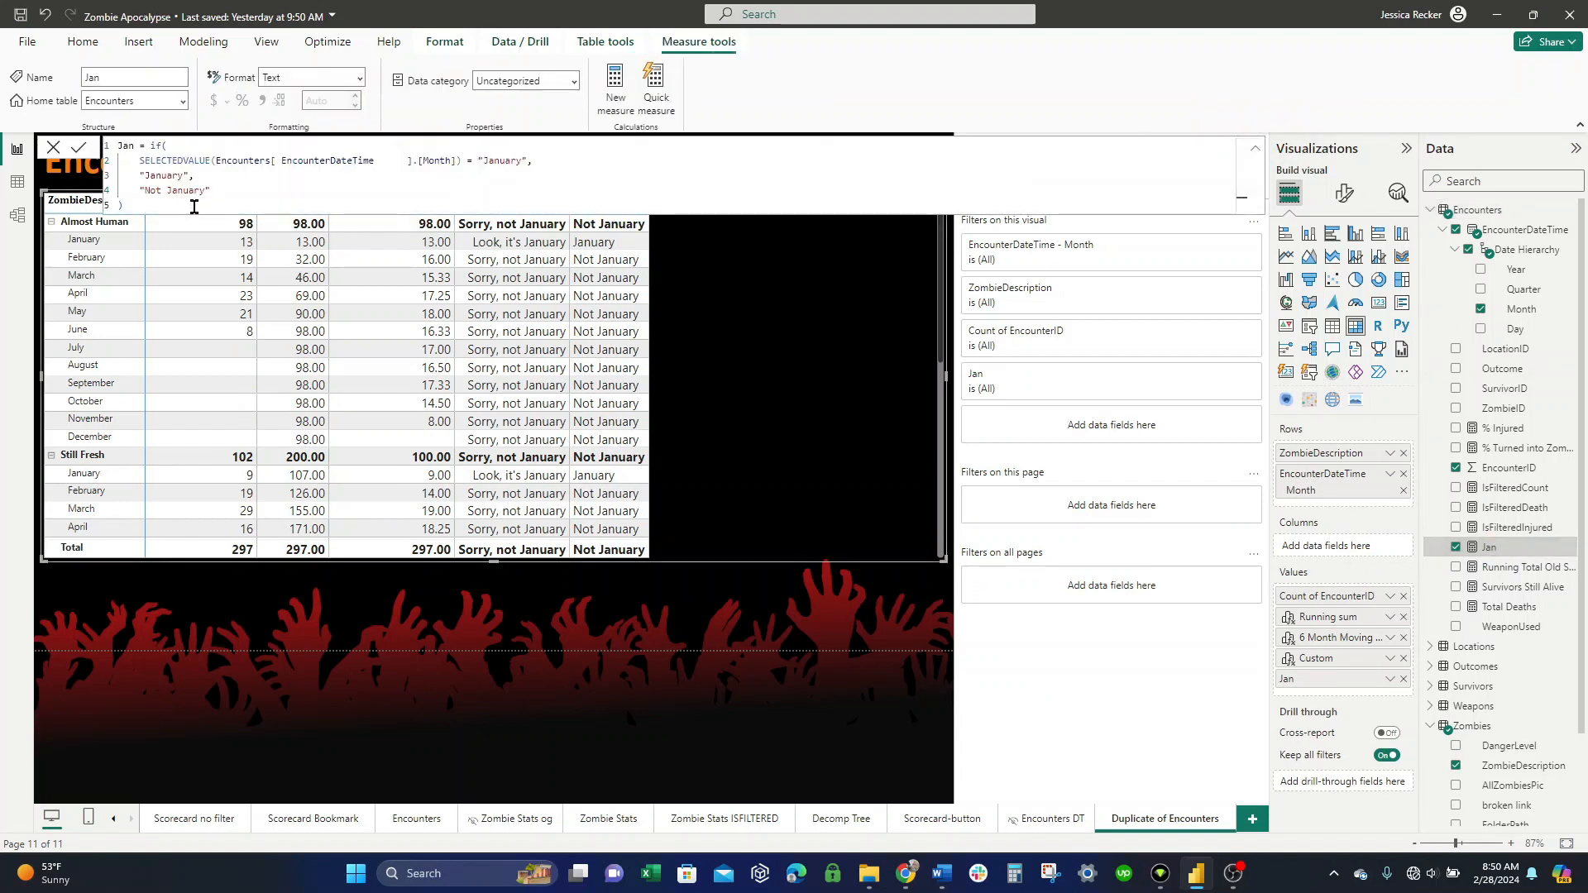